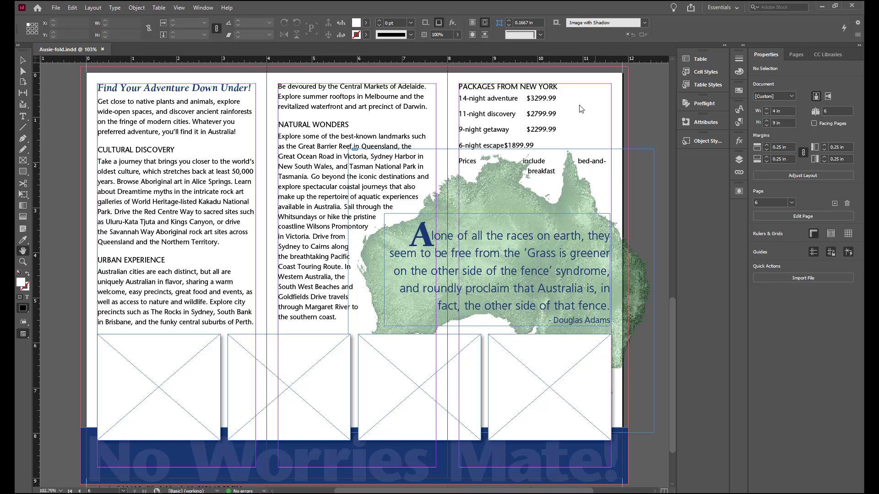
Zoom in closely on the 'Packages from New York' price list in the inside right panel
click(22, 263)
drag(438, 223, 650, 65)
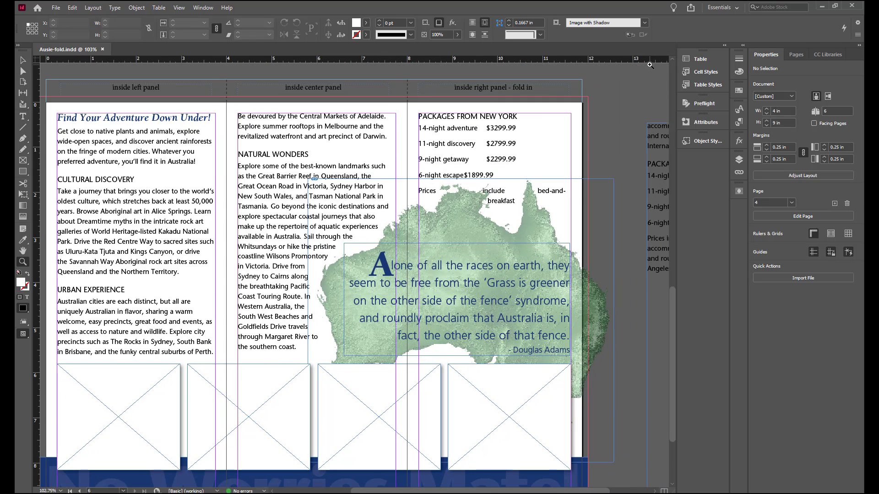
Show hidden characters and set the 14-night adventure line's Space After to 0 in
click(24, 117)
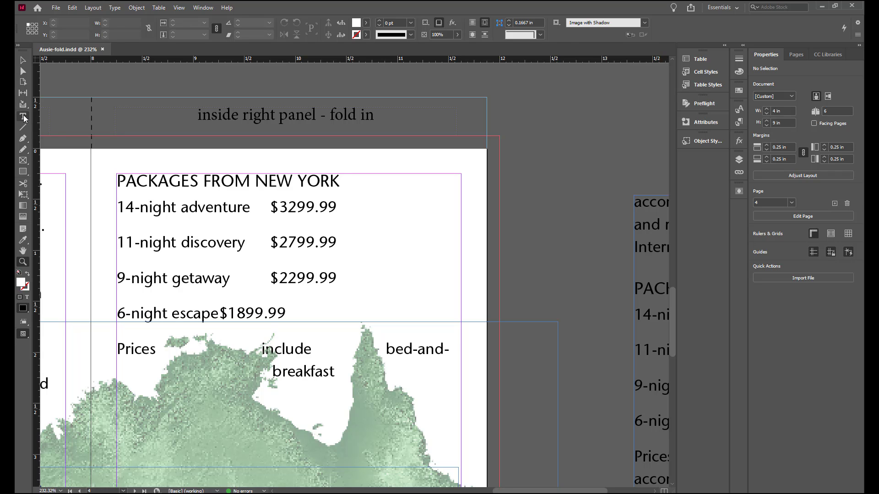
click(115, 9)
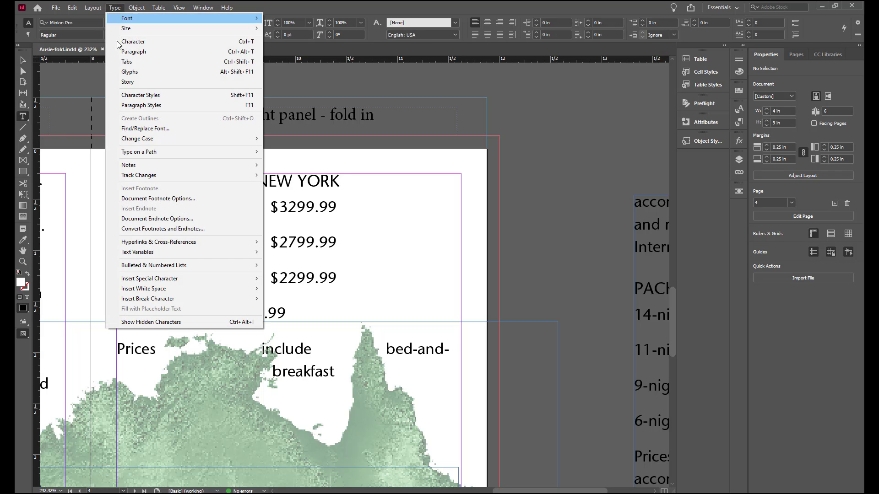
click(167, 322)
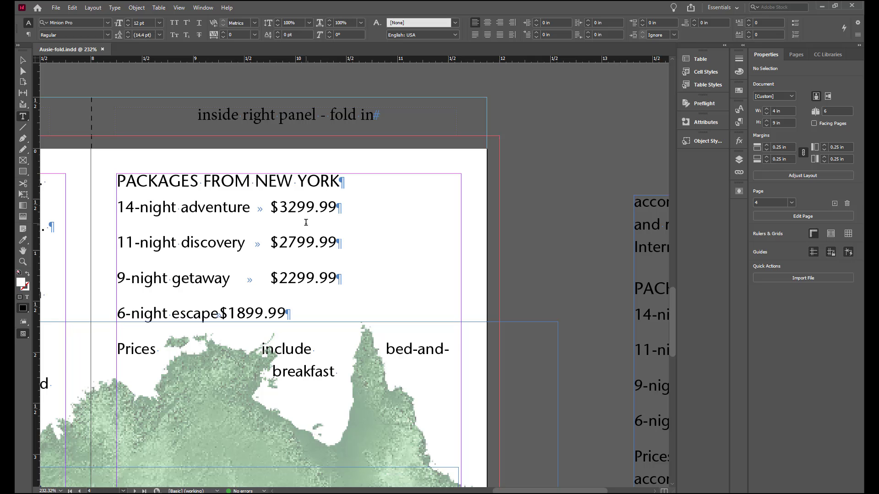
click(198, 207)
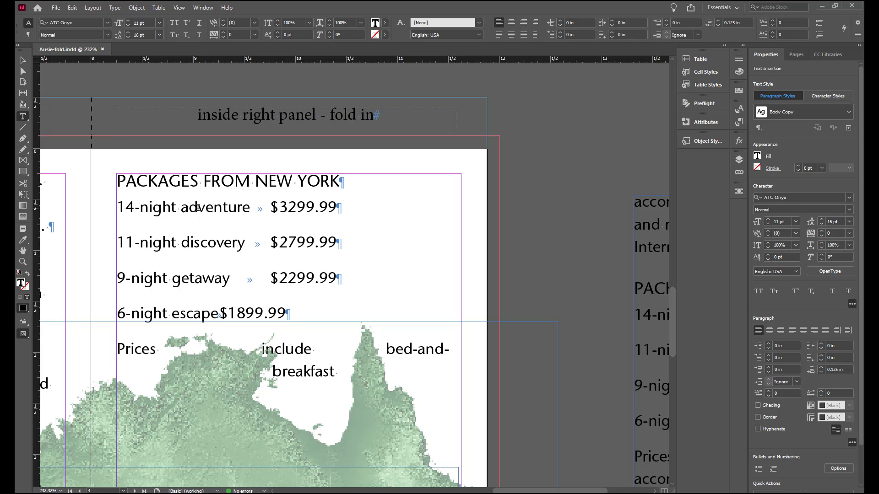
click(718, 24)
click(719, 24)
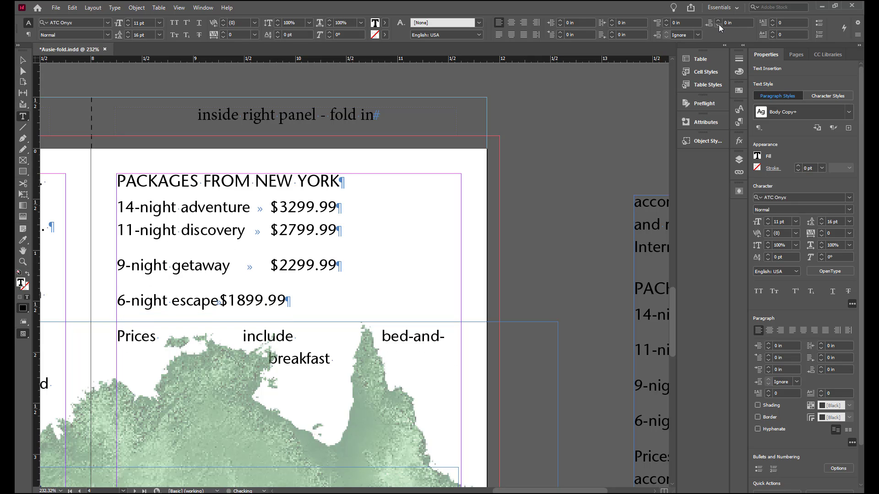
Give the 14-night adventure line a decimal tab stop at 3.125 in with a '.' dot leader
click(114, 8)
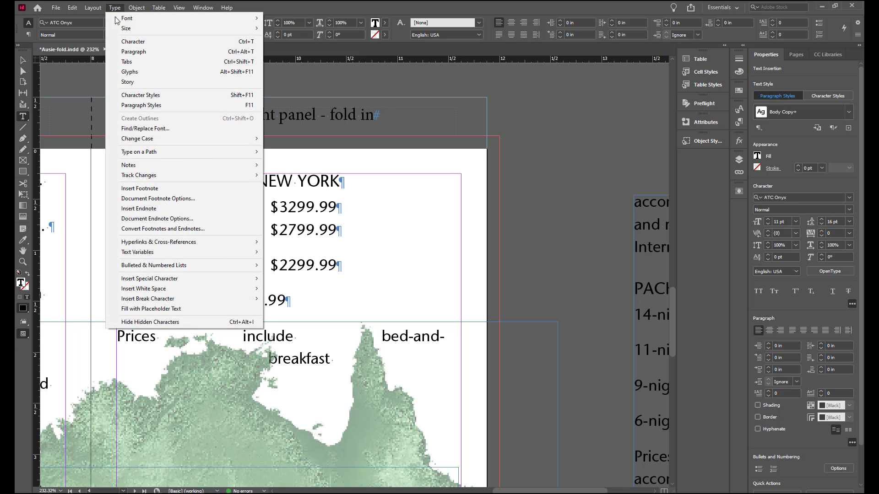
click(125, 63)
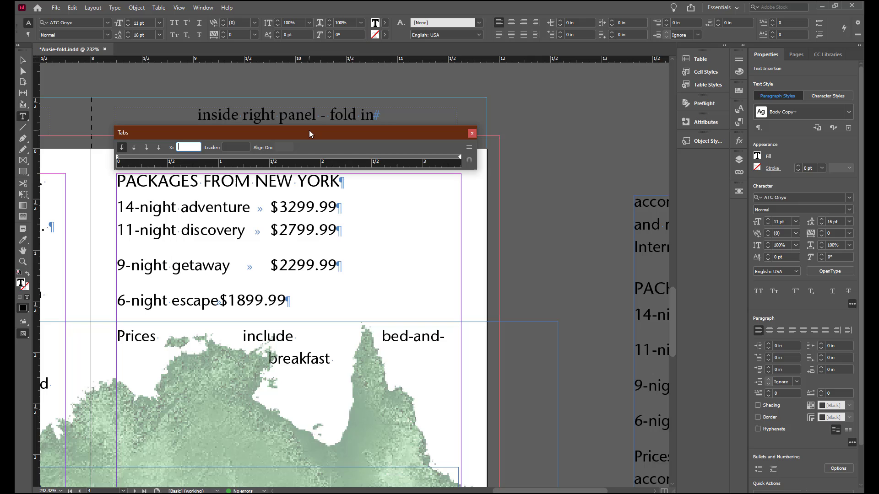
click(158, 147)
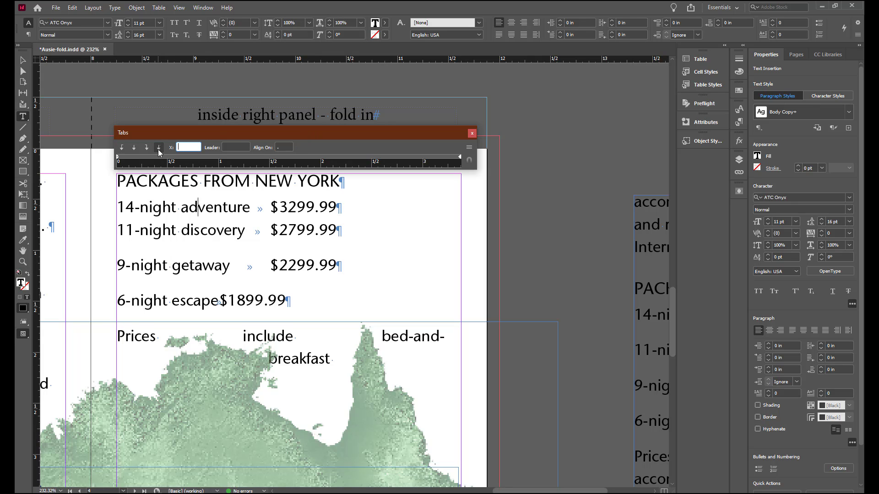
click(333, 156)
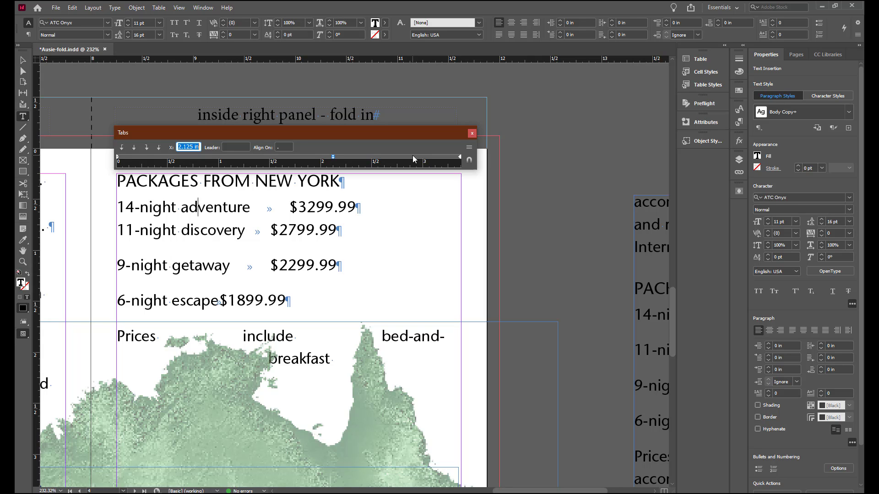
text(3.125)
key(Return)
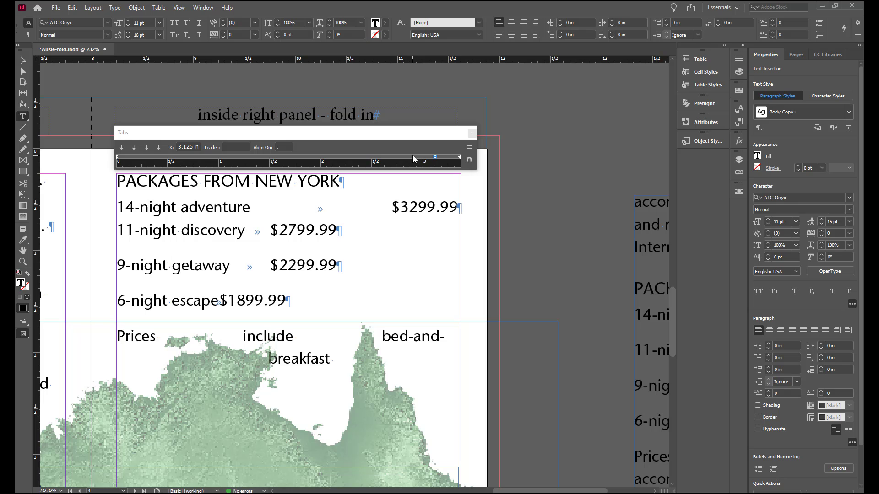
click(230, 146)
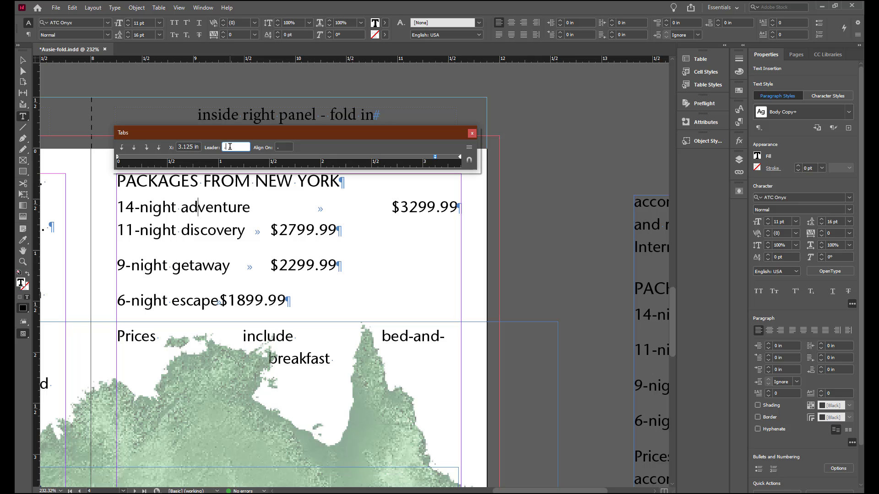
text(.)
key(Return)
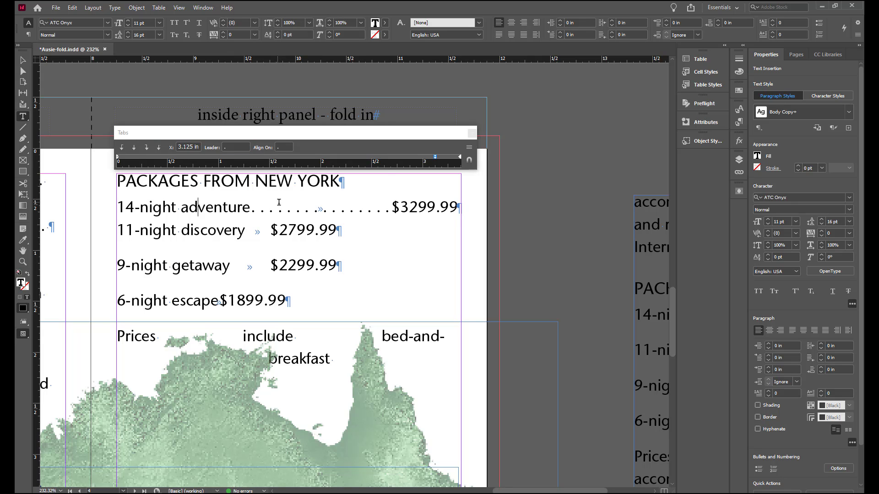
Create a new paragraph style named 'Price line' from the 14-night adventure line's formatting
click(739, 123)
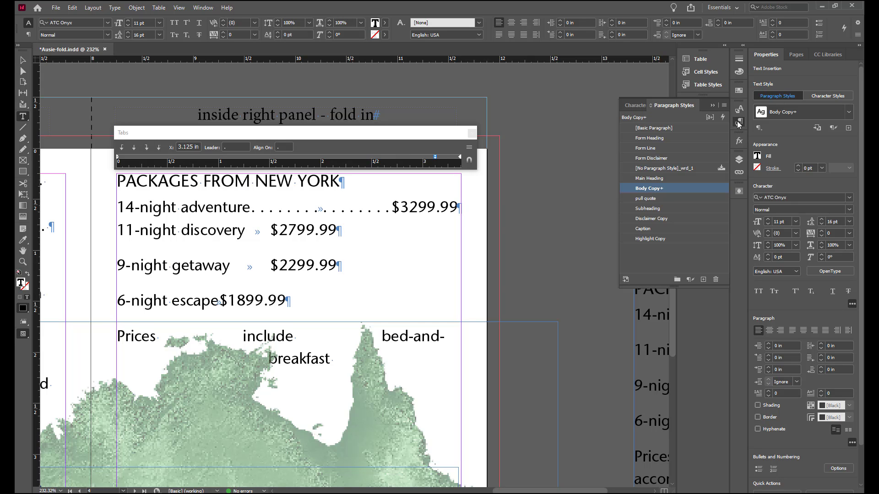
alt+click(705, 280)
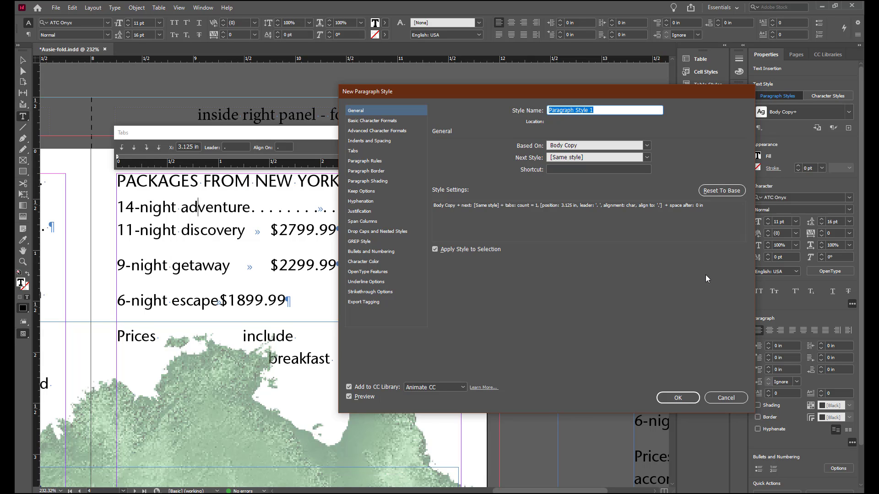
text(Price line)
key(Return)
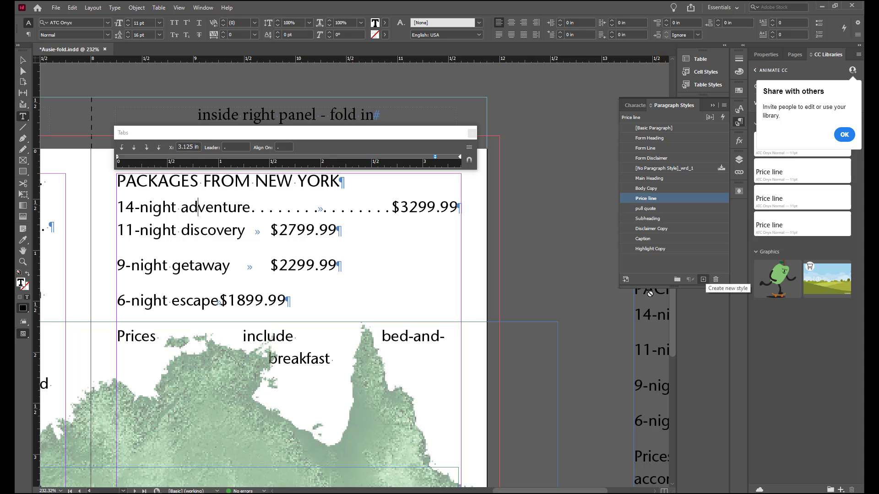
Apply Price line to the remaining New York price lines and Disclaimer Copy to the prices note
drag(191, 230, 214, 294)
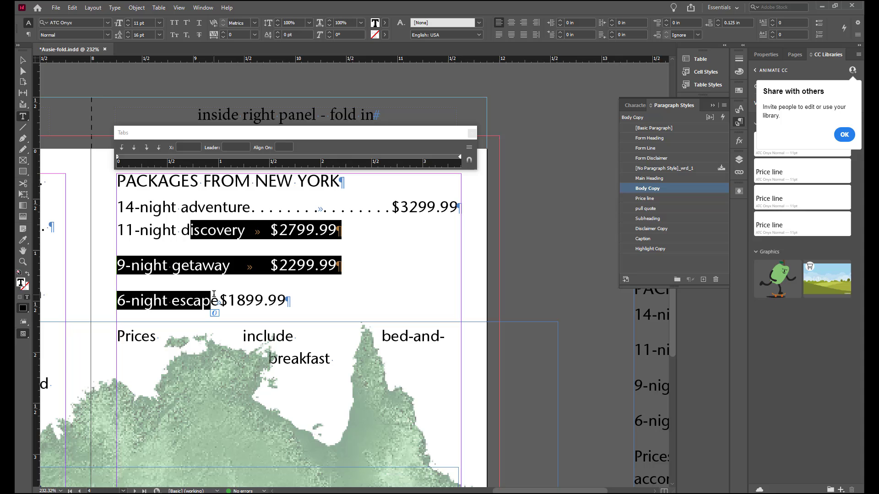
click(657, 198)
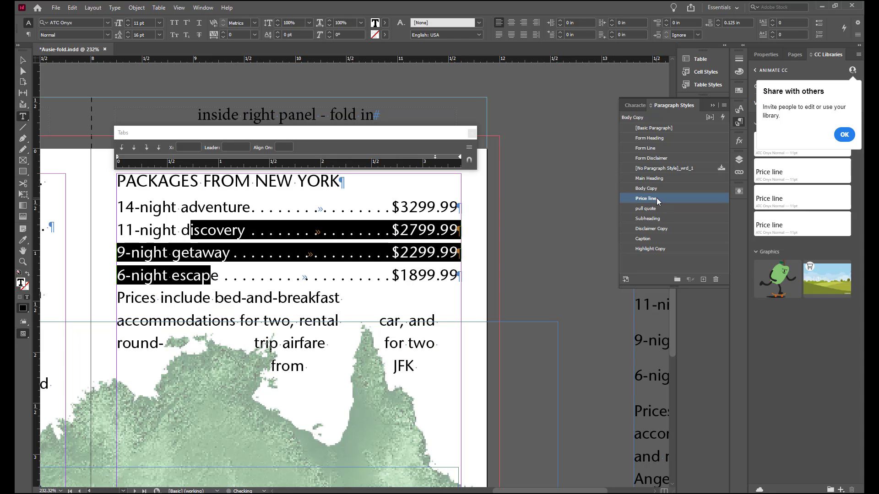
click(228, 299)
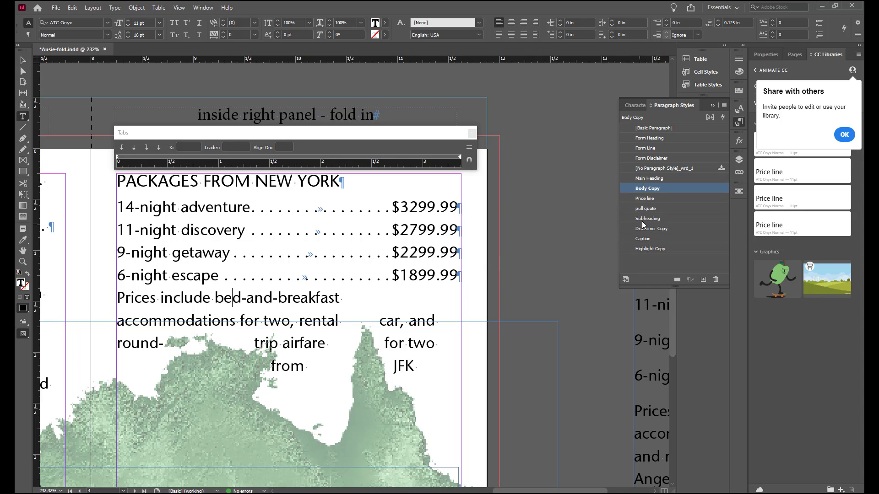
click(661, 229)
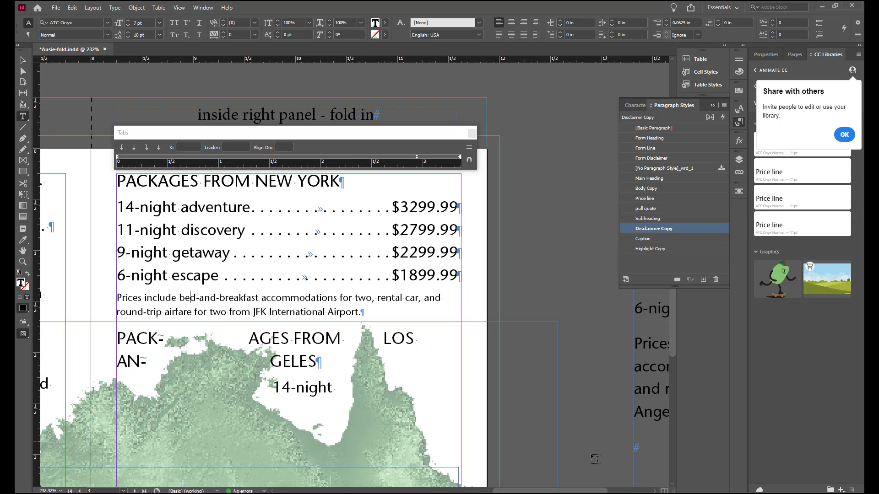
Apply Price line to the four Los Angeles package lines and Disclaimer Copy to their note
scroll(354, 274, right, 5)
scroll(355, 275, right, 3)
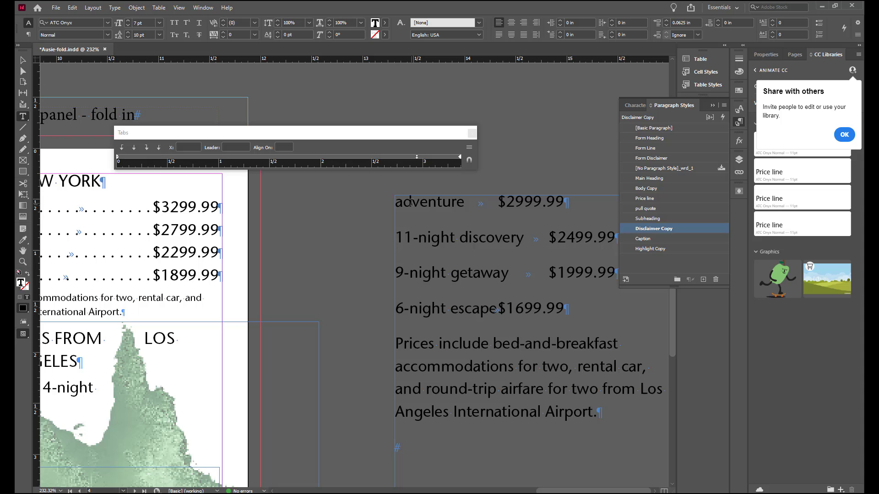
drag(411, 202, 441, 310)
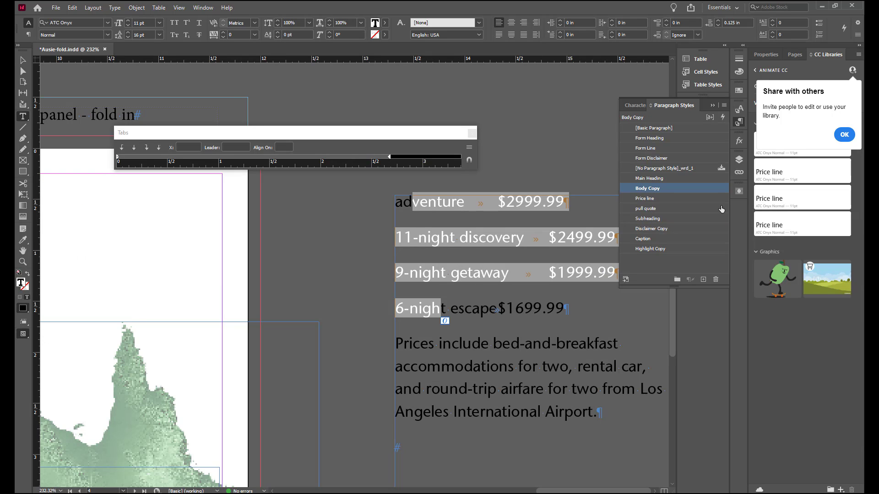
click(658, 201)
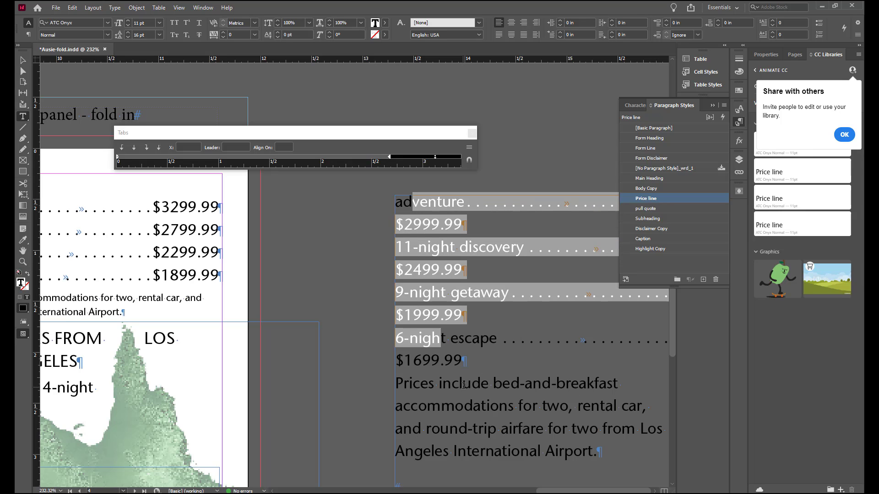
click(463, 385)
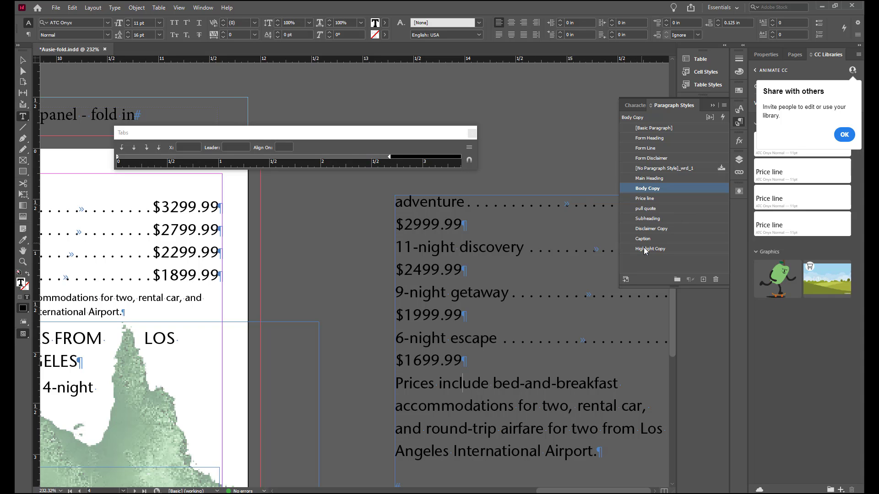
click(674, 228)
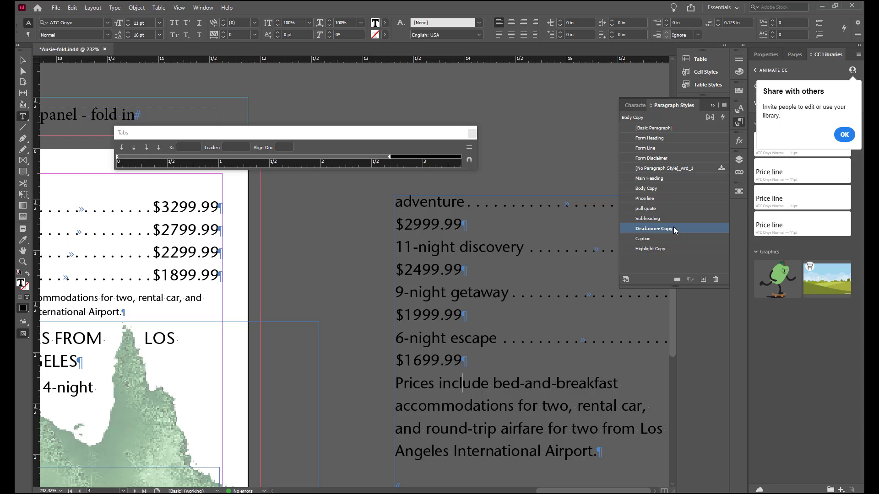
Close the Tabs panel, switch to the Selection tool and pan back to a wider view of both price lists
click(472, 134)
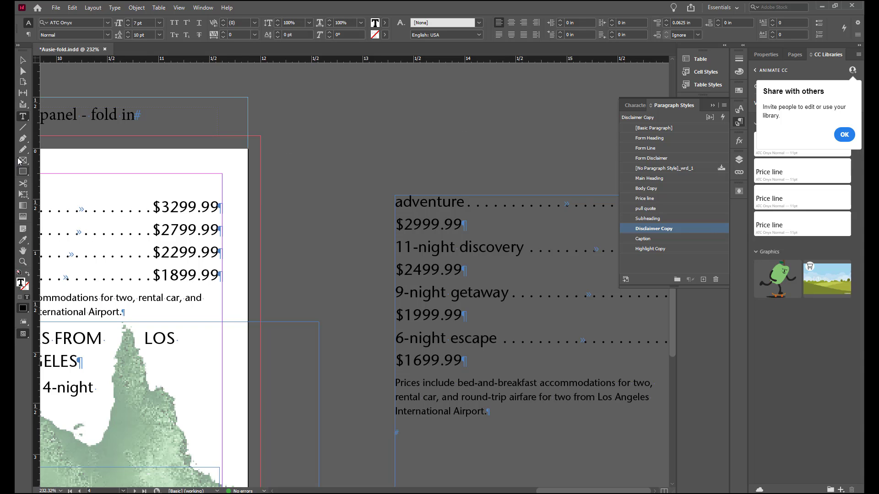
click(23, 60)
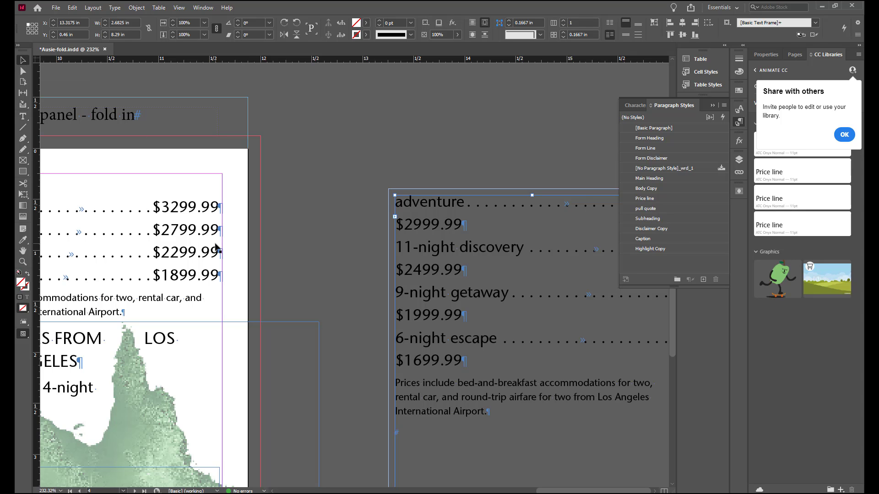
drag(188, 264, 436, 264)
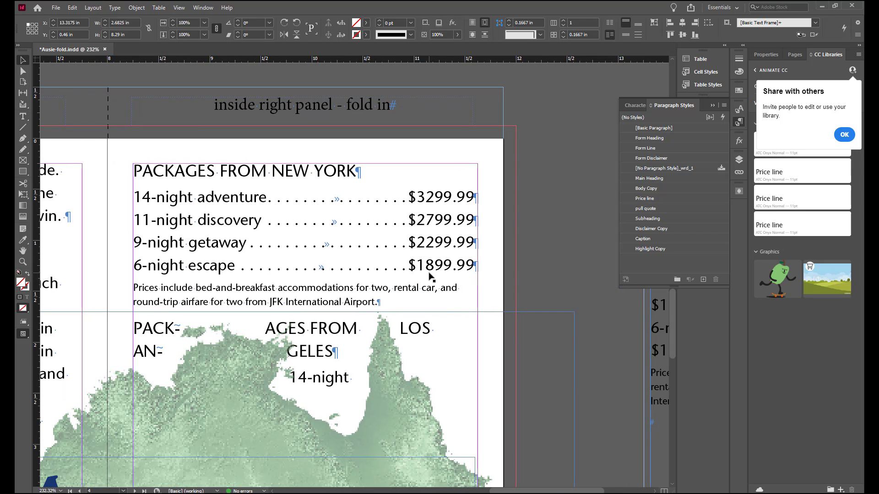
scroll(305, 314, down, 2)
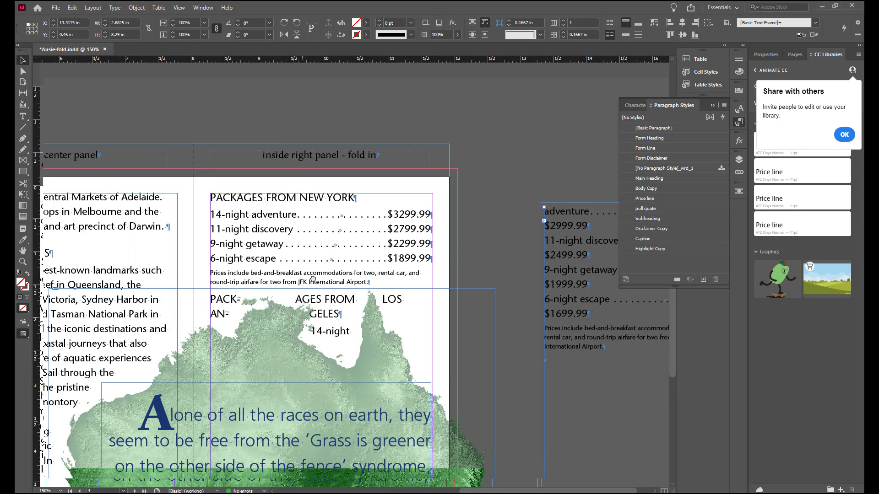
scroll(313, 277, down, 2)
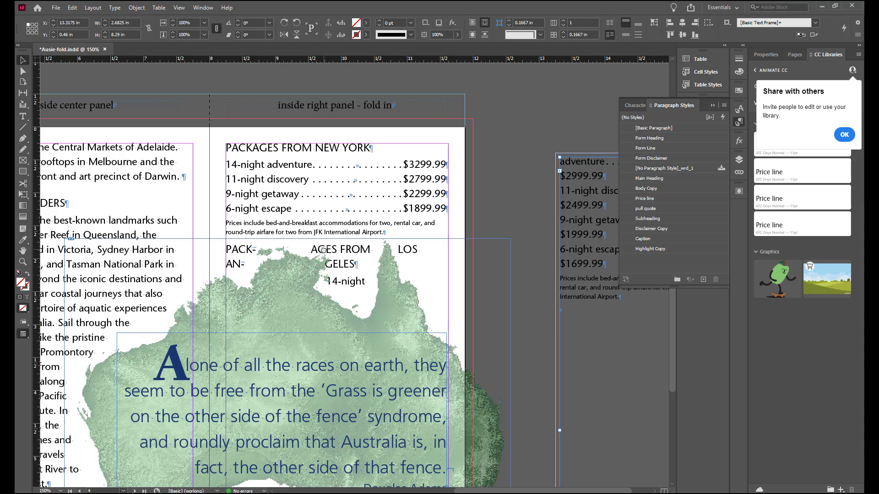
Open the Conditional Text panel and add an 'East coast text' condition with a light-blue wavy underline
click(202, 8)
mouse_move(221, 264)
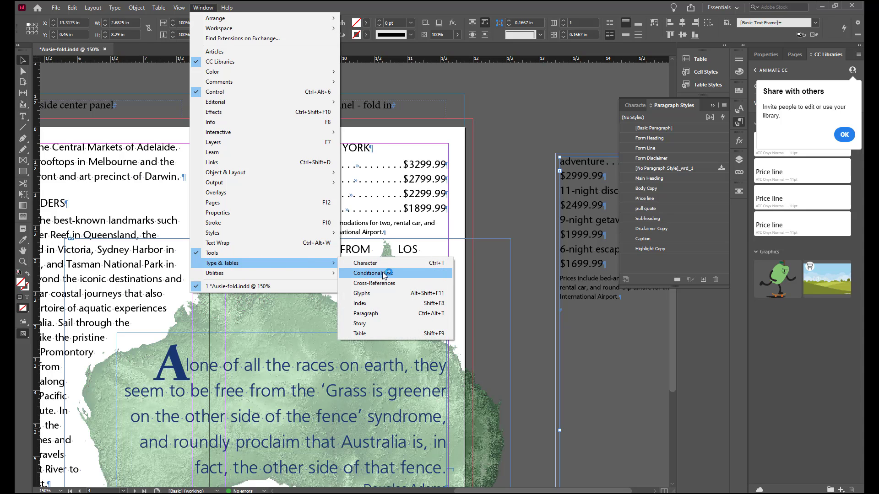
click(384, 273)
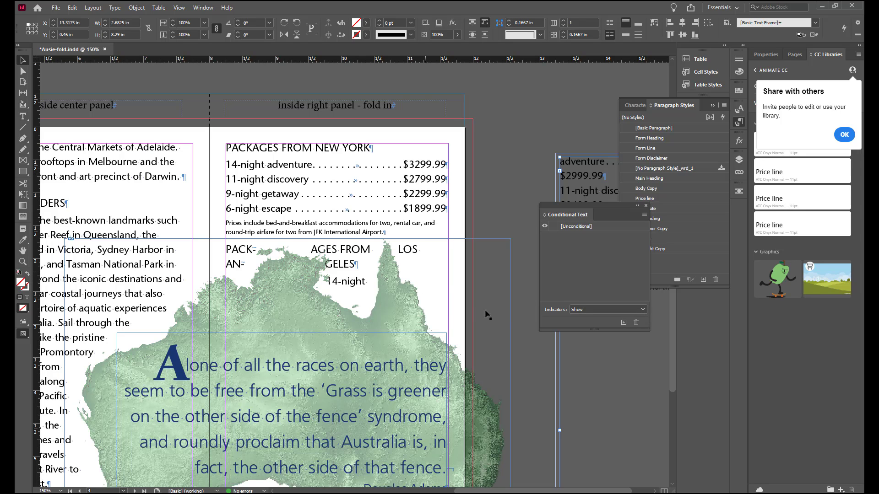
click(624, 322)
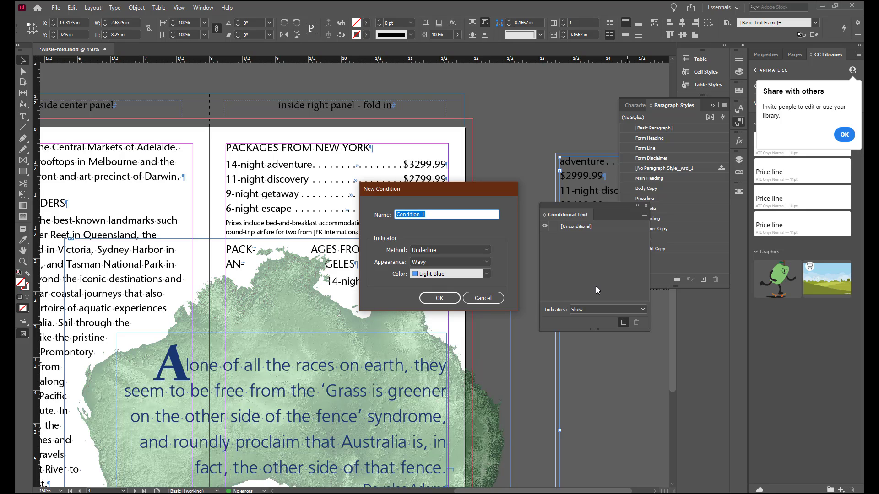
text(East coast text)
click(439, 300)
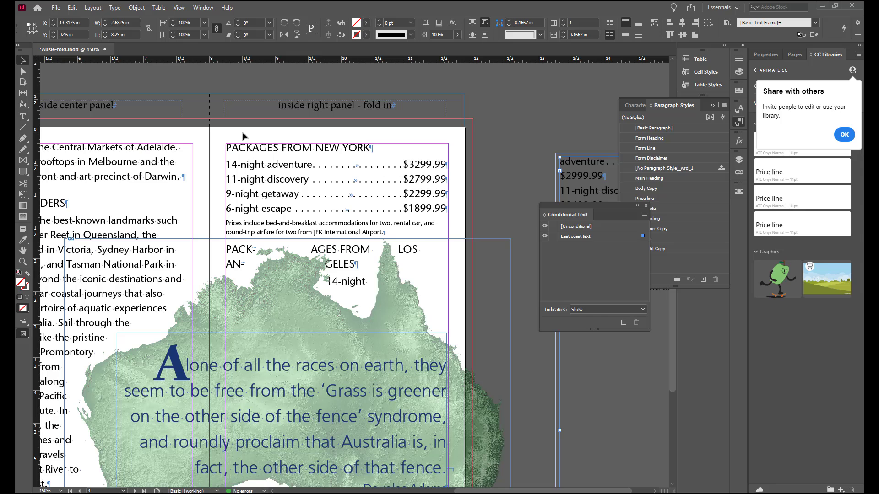
Tag the New York heading and price lines as East coast text, then hide that condition
click(226, 155)
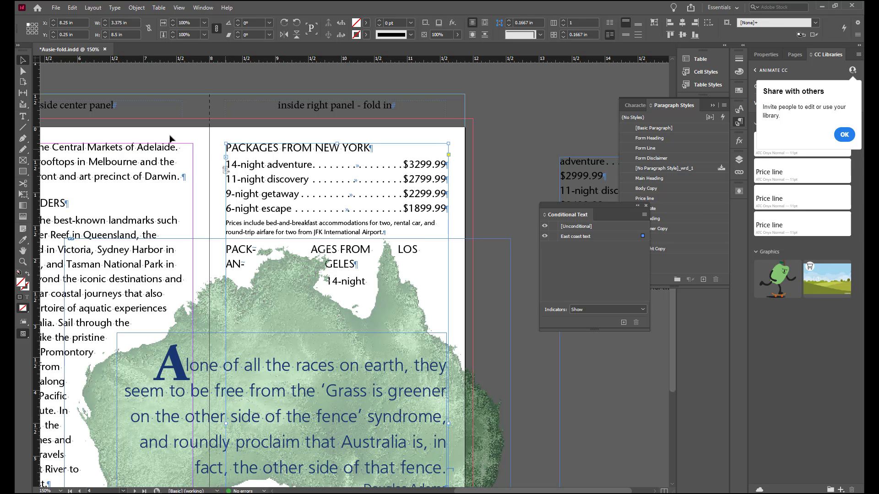
click(23, 116)
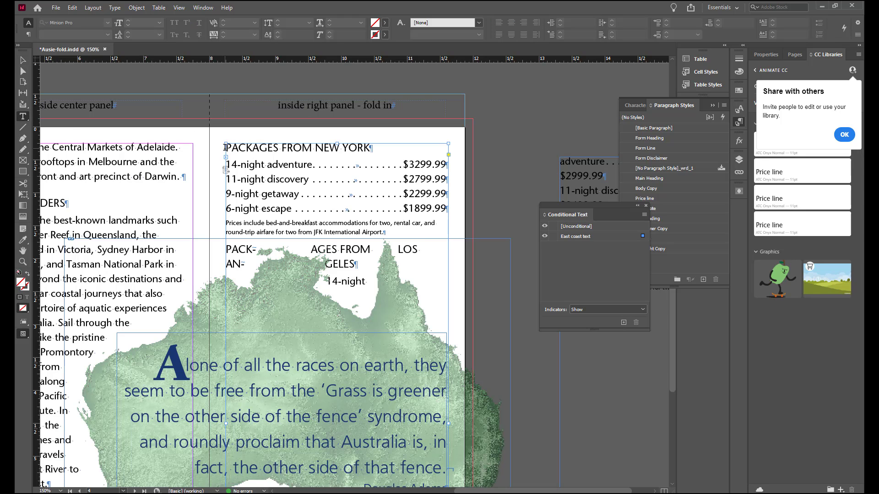
drag(226, 147, 451, 230)
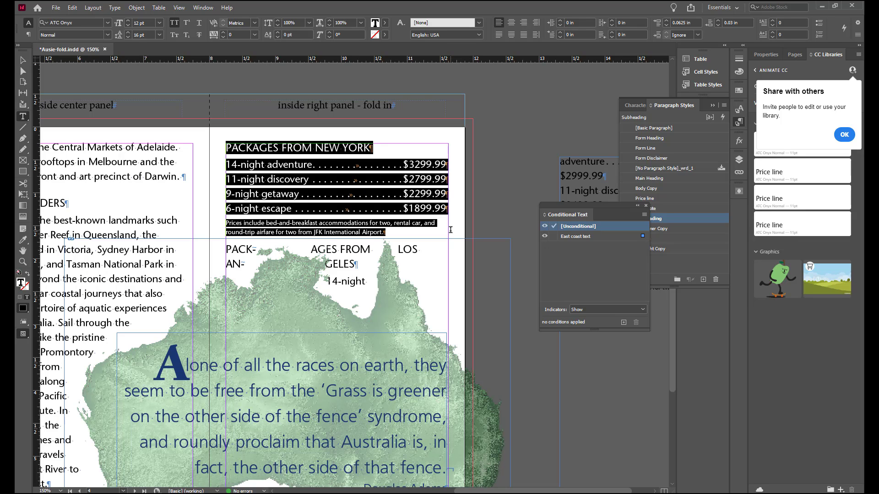
drag(450, 229, 451, 230)
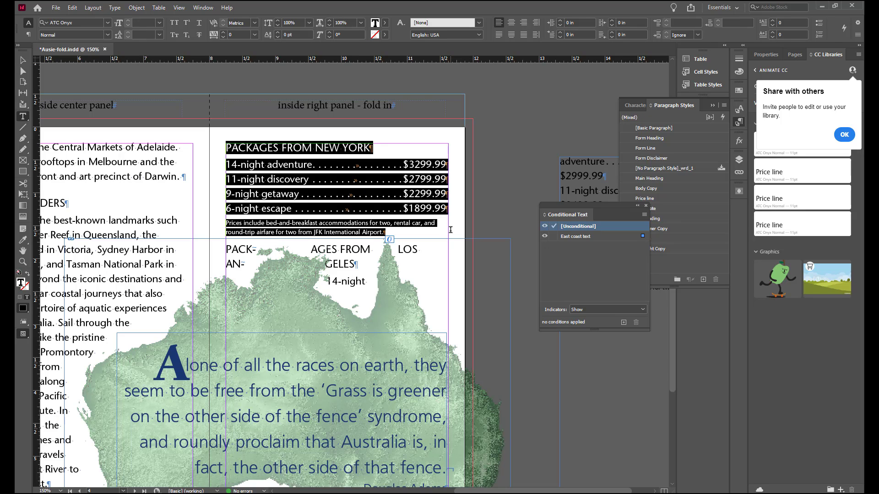
click(592, 238)
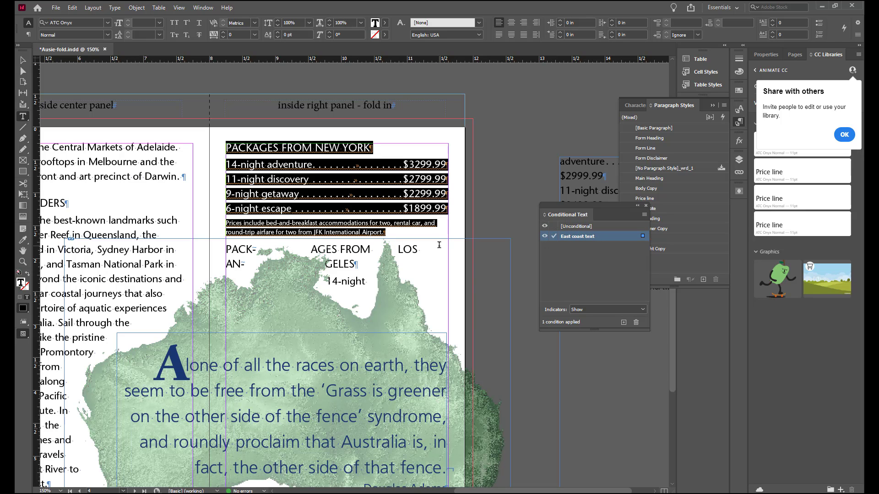
click(389, 235)
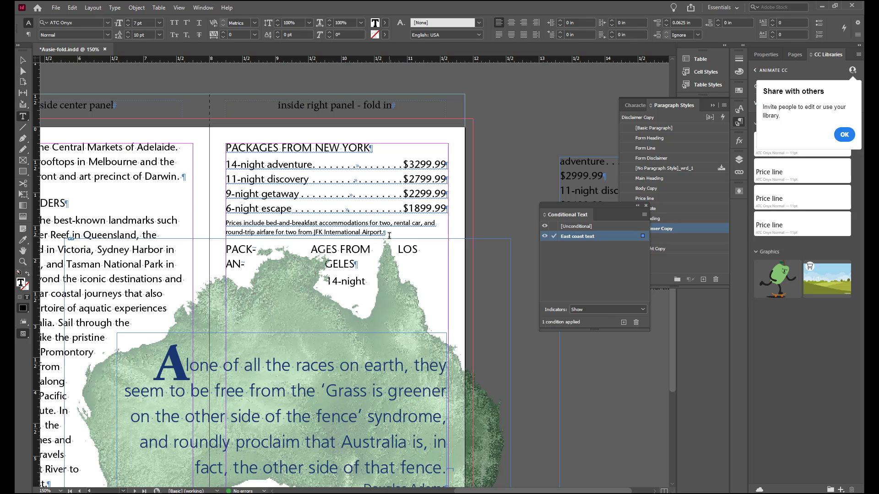
click(546, 236)
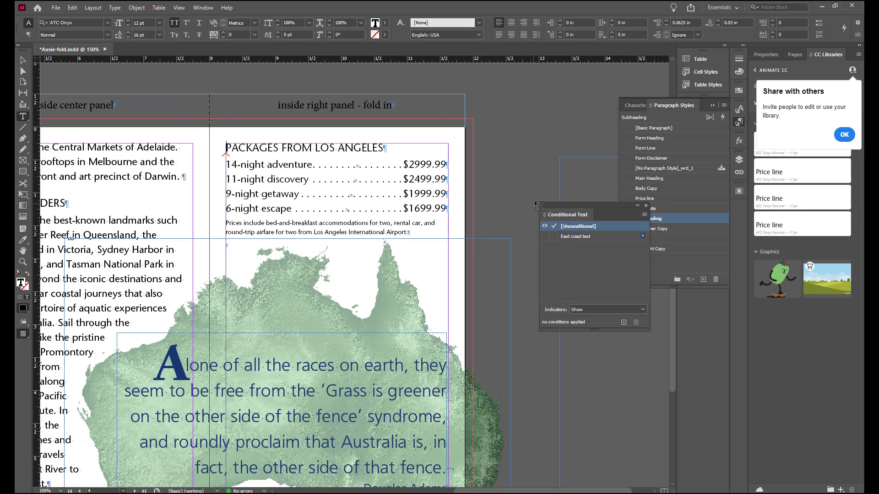
Add a new 'West coast text' condition with a red indicator
click(624, 323)
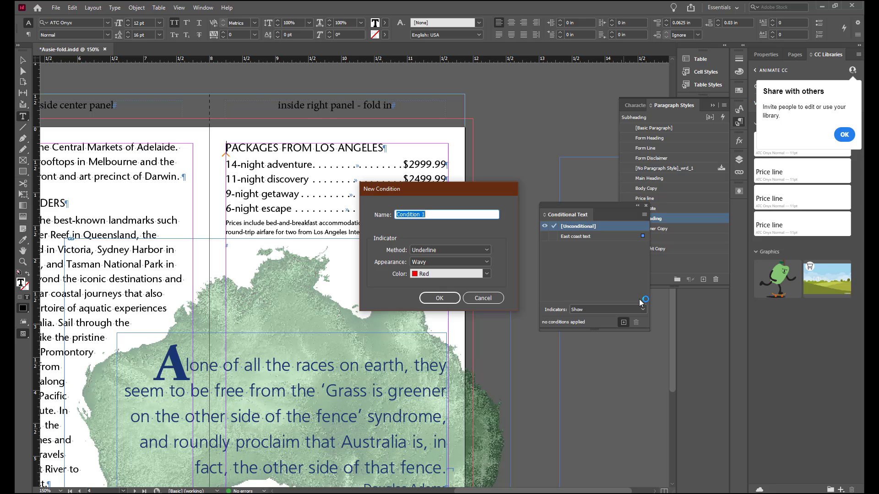
text(West coast text)
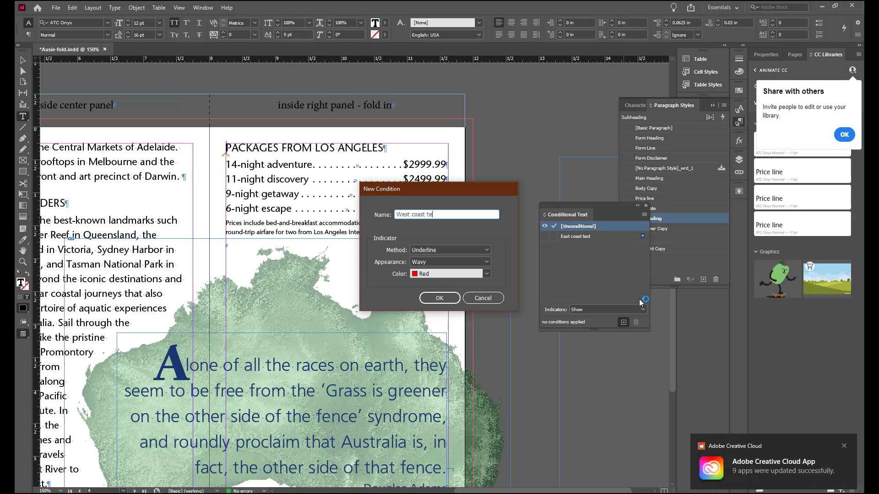
click(442, 297)
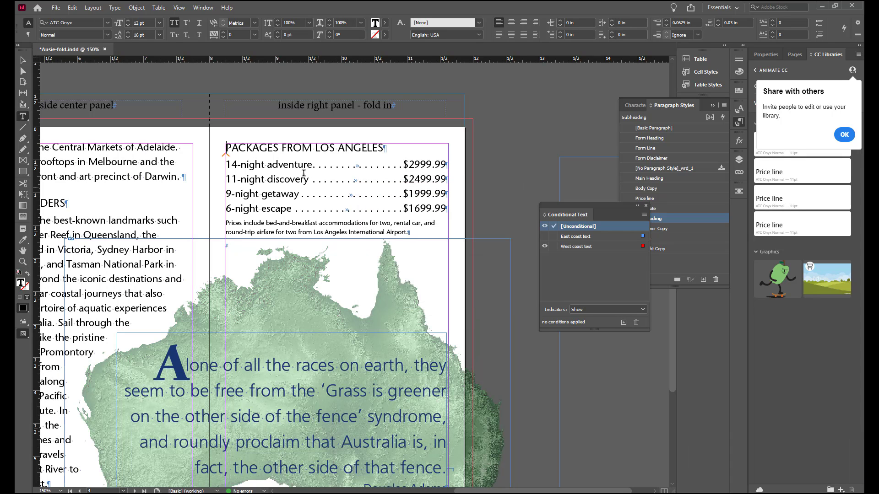
Tag the Los Angeles heading and price lines with the West coast text condition
drag(227, 145, 434, 230)
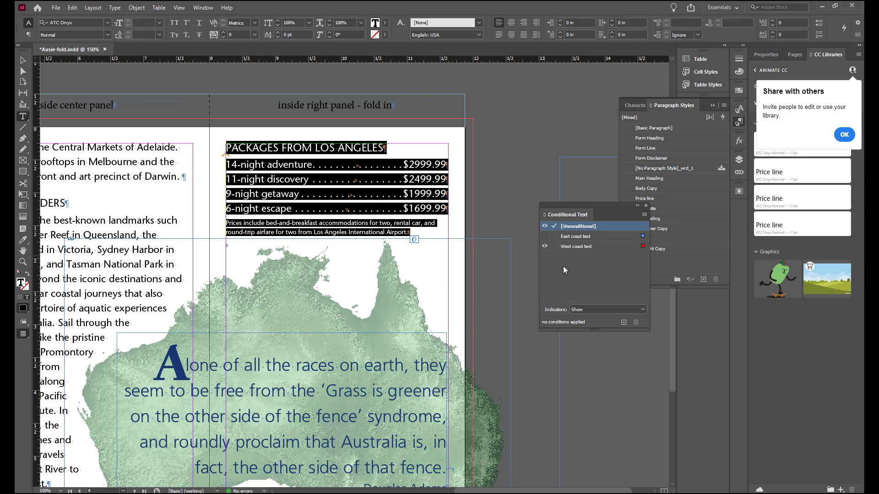
click(578, 246)
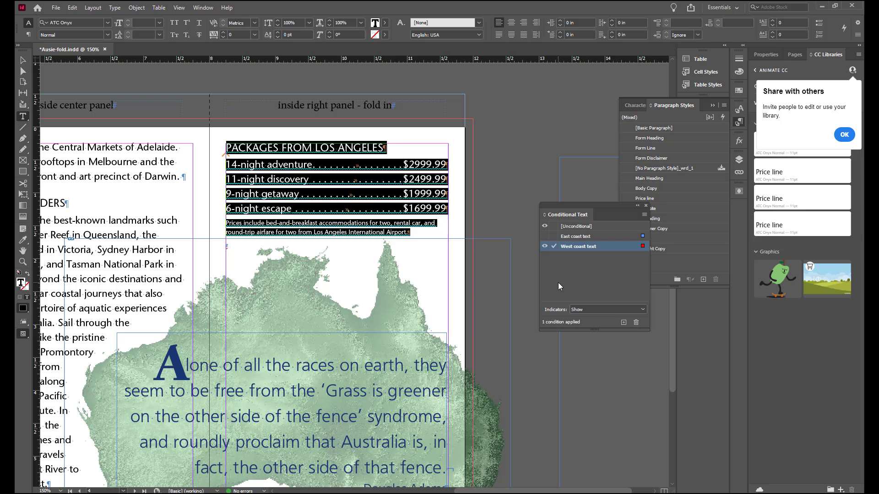
key(Right)
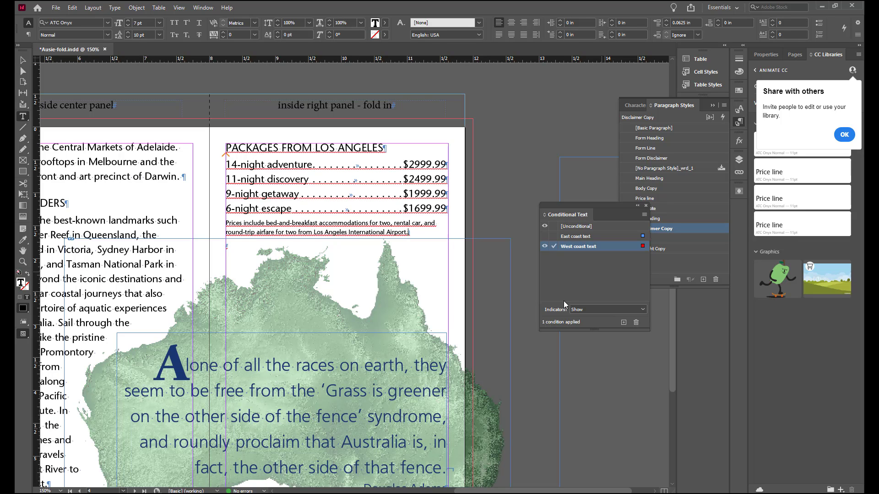
Hide the West coast text condition and save the brochure
click(545, 246)
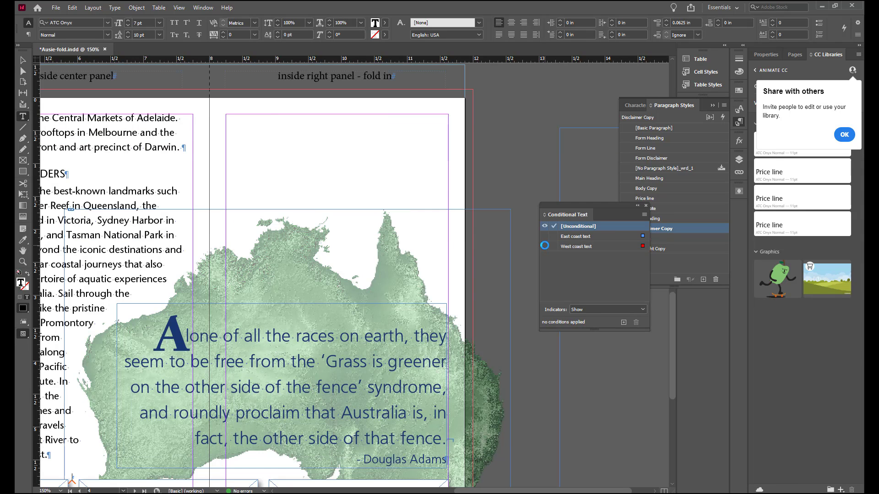
click(56, 8)
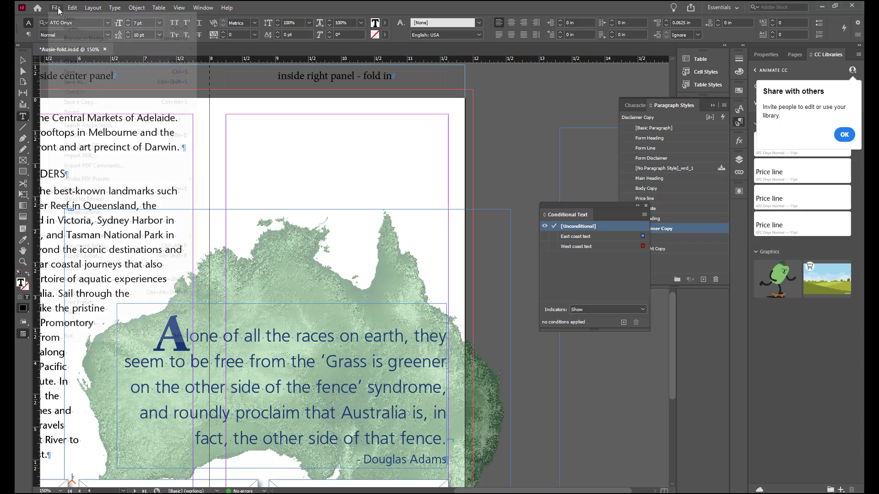
click(70, 72)
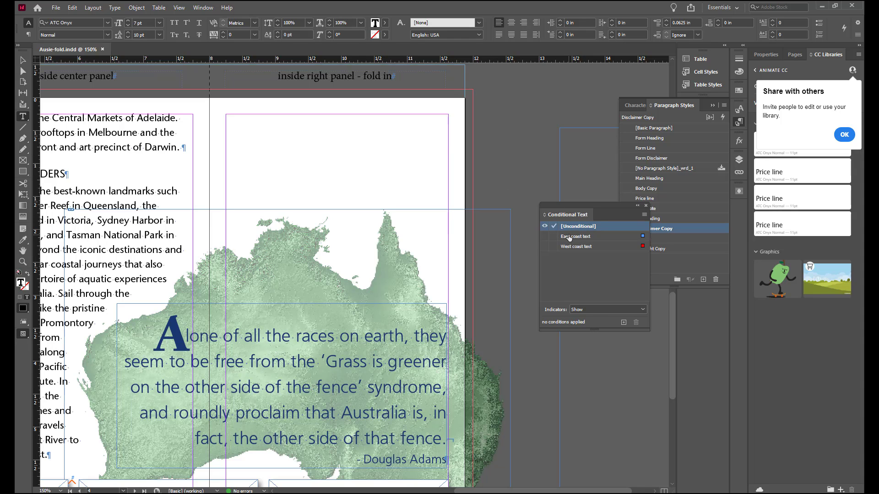
Preview the New York and Los Angeles price lists in turn, leaving both conditions hidden
click(545, 236)
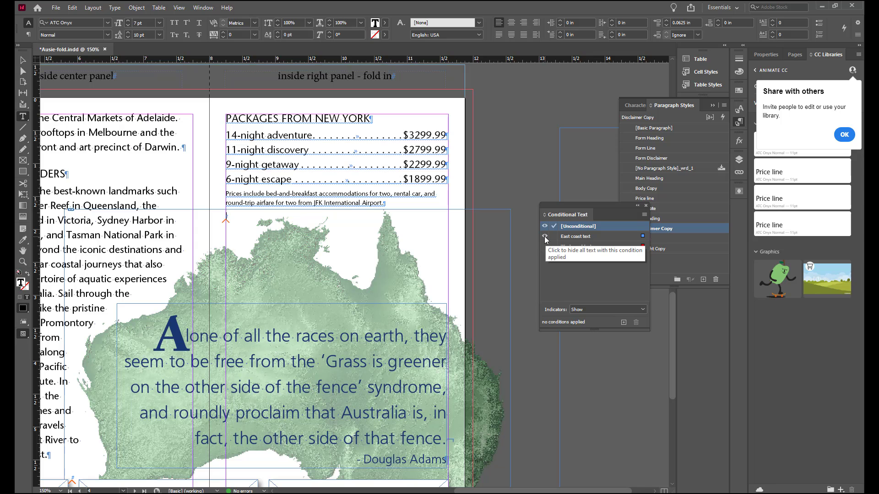
click(545, 236)
click(543, 247)
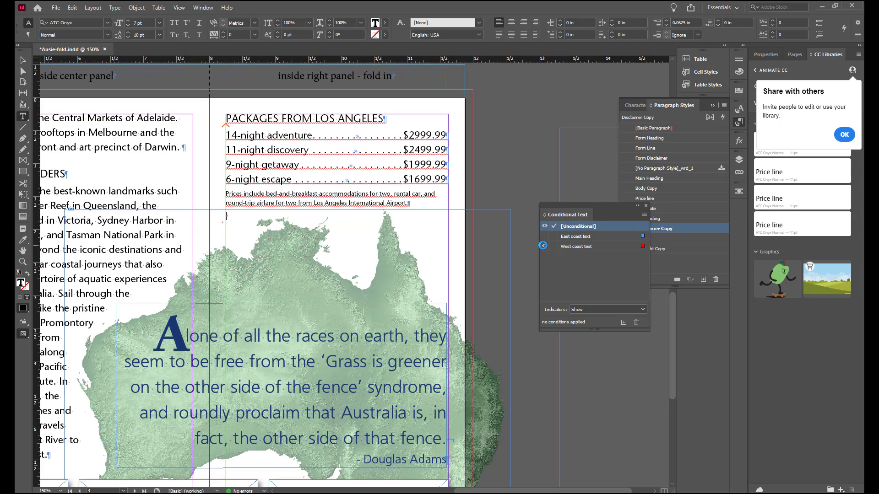
click(544, 247)
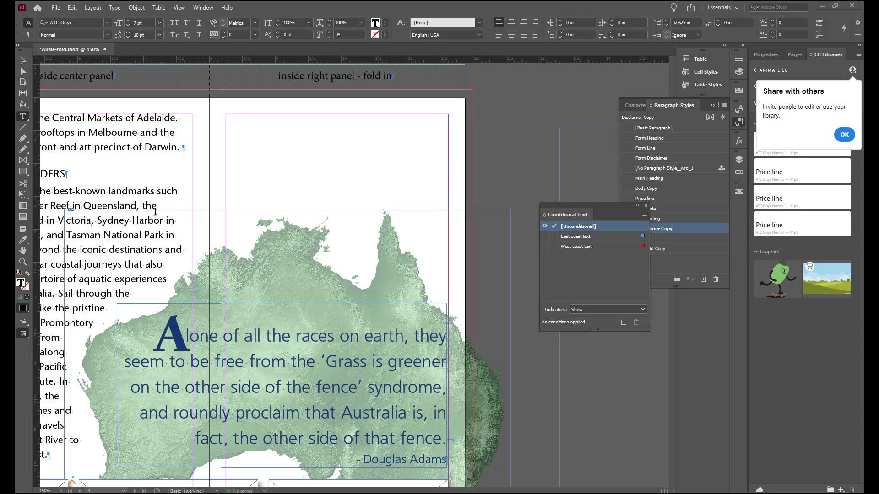
Fit the inside spread in view, dock Conditional Text under Paragraph Styles, and deselect everything
double_click(22, 251)
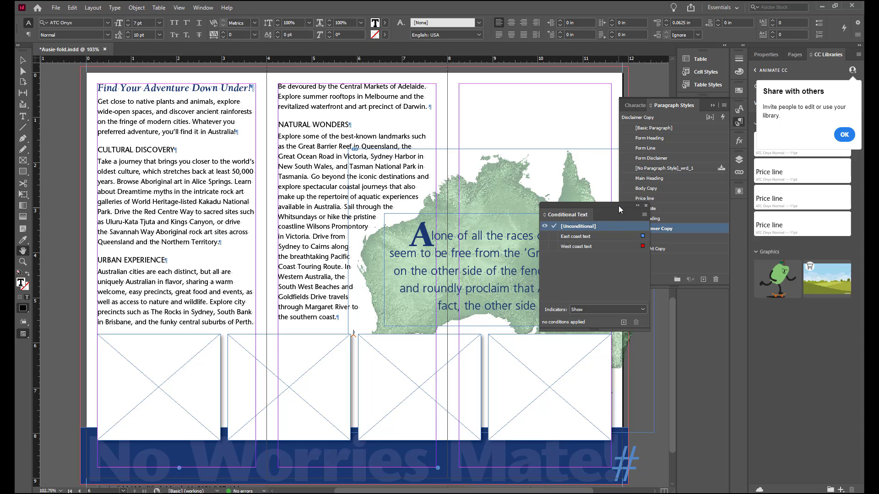
drag(617, 205, 699, 295)
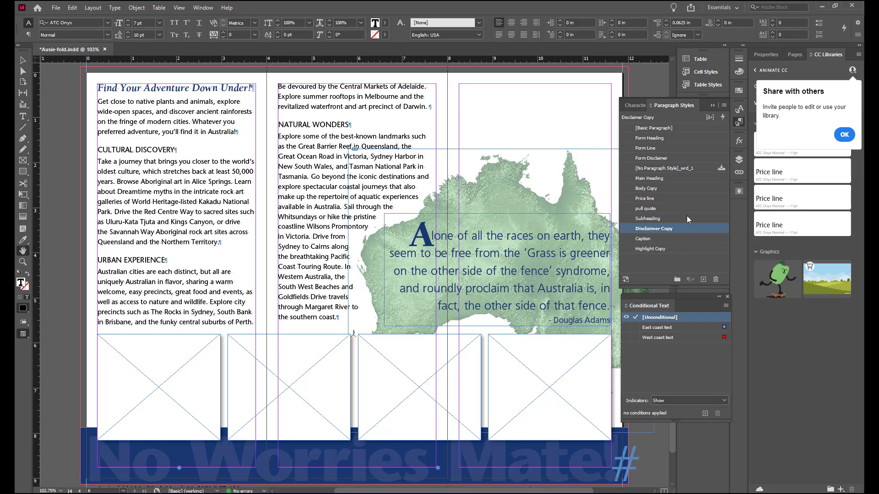
click(23, 61)
click(62, 117)
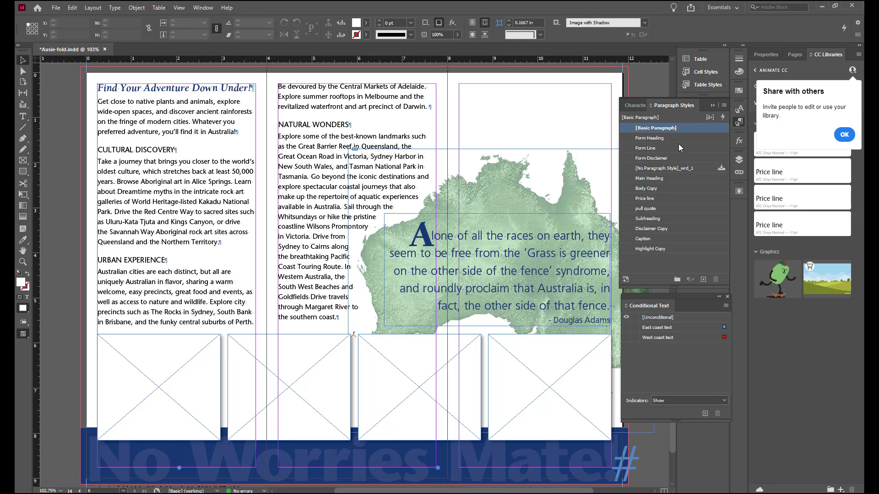
Turn on Corporate Blue paragraph shading for Subheading at 15% tint with a 0.04 in top offset
double_click(644, 218)
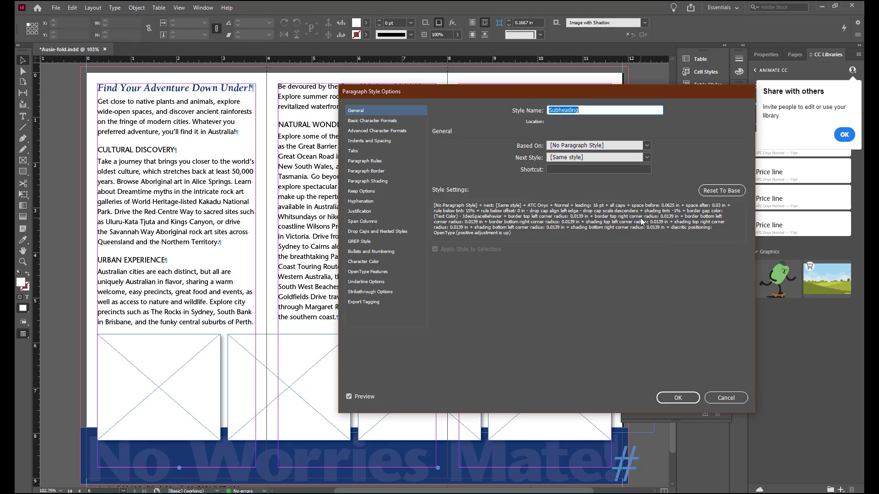
click(383, 181)
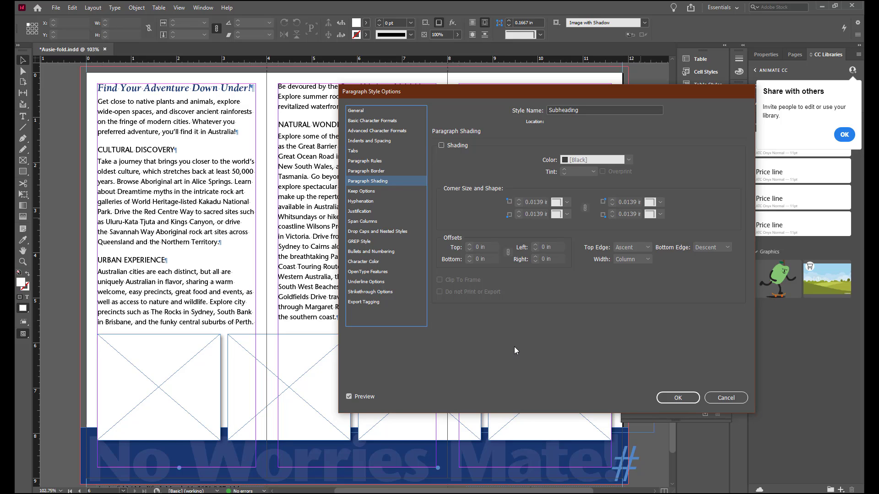
click(443, 146)
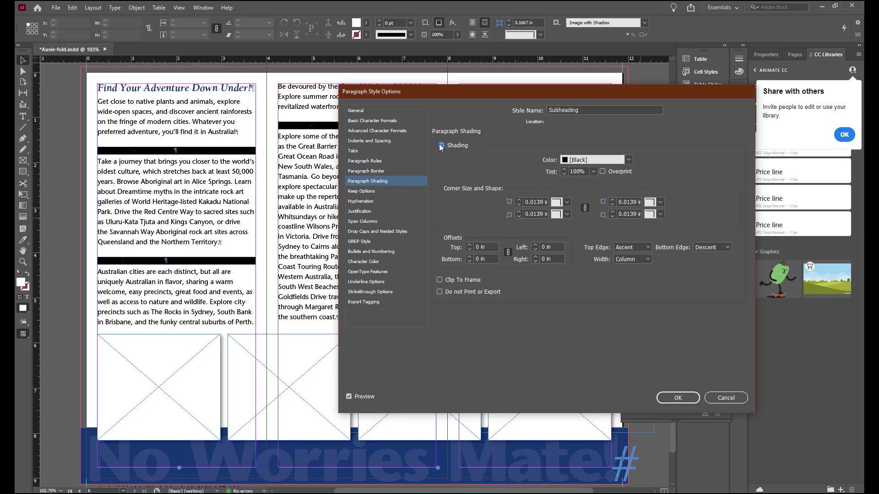
click(628, 160)
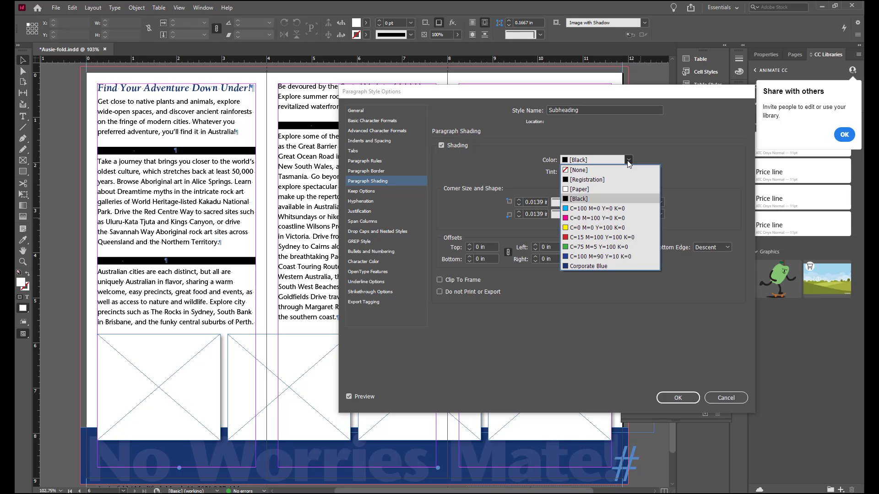
click(600, 266)
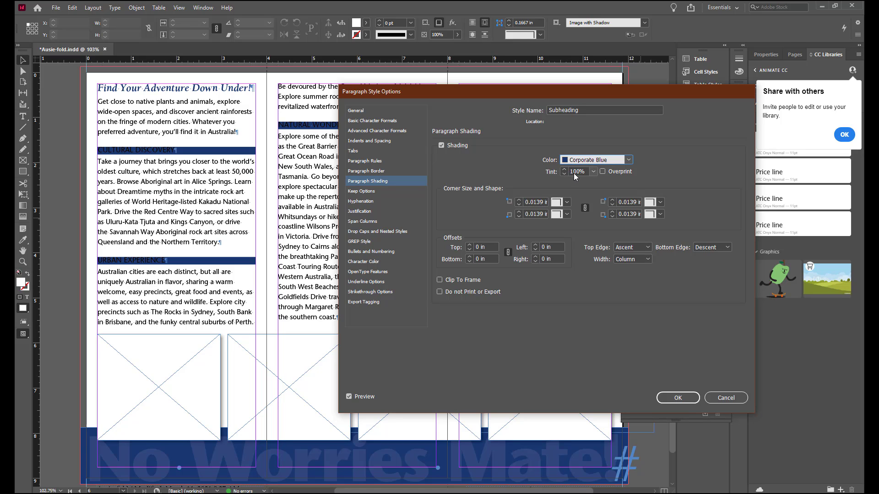
double_click(587, 172)
key(BackSpace)
text(15)
click(508, 252)
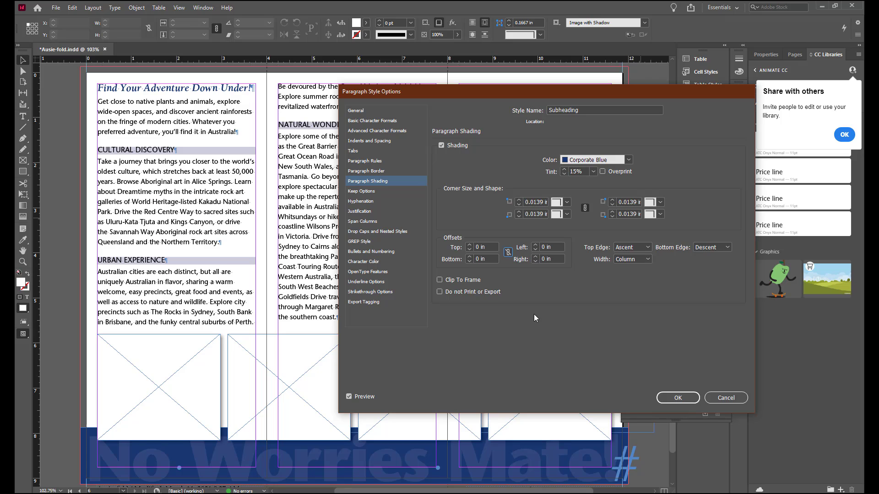
click(488, 249)
text(.04)
key(Tab)
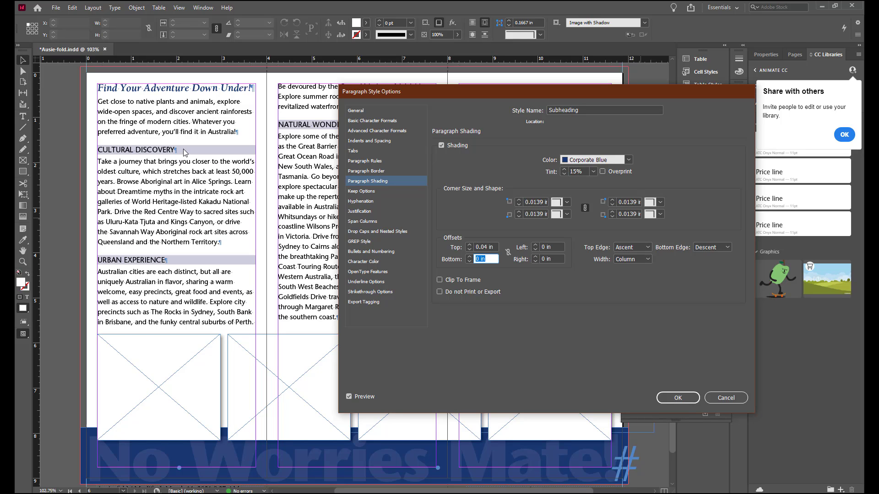
Apply the Subheading style changes and hide hidden characters in the text
click(685, 398)
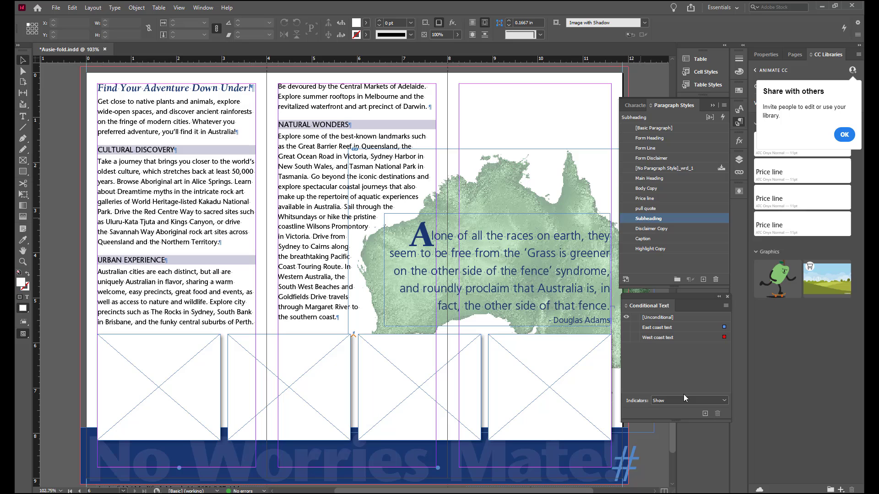
click(115, 8)
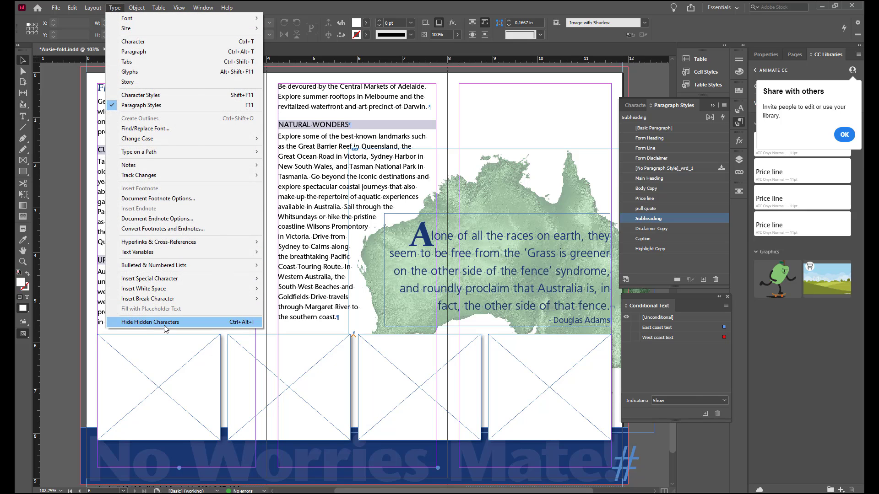
click(163, 323)
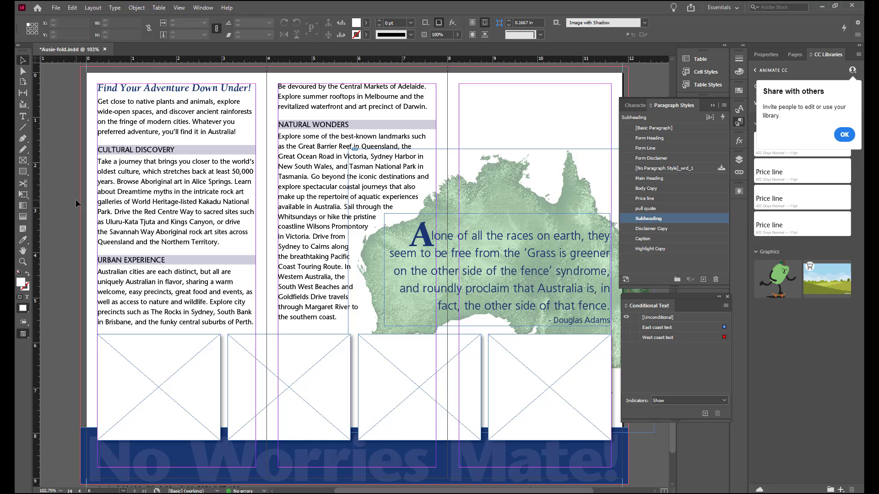
click(55, 8)
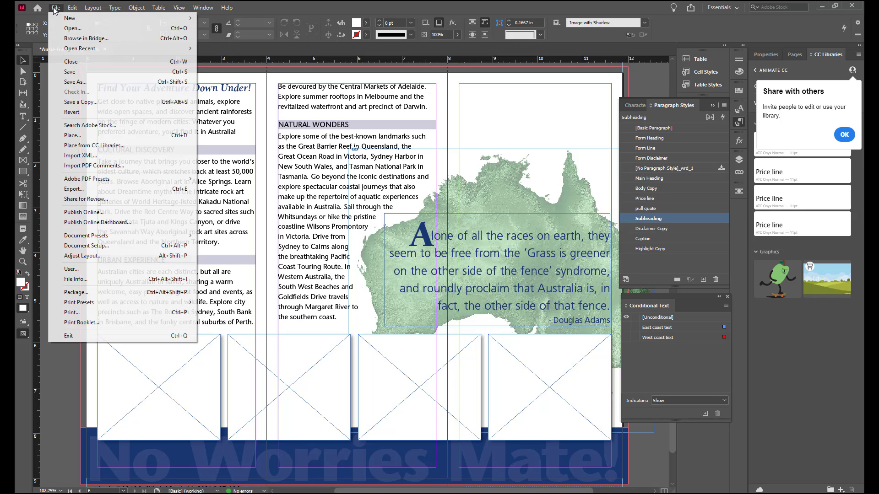
Place cave.tif, clownfish.tif, koala.tif and opera-house.tif into the four bottom frames, left to right
click(79, 136)
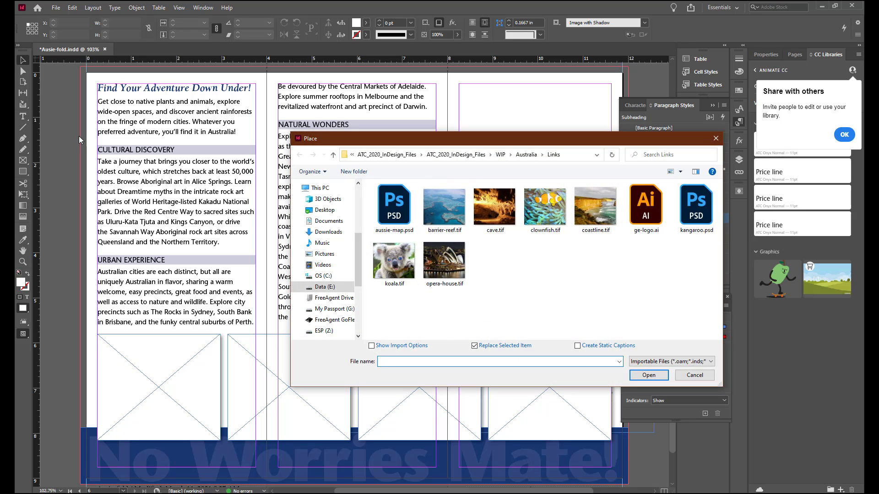
click(491, 222)
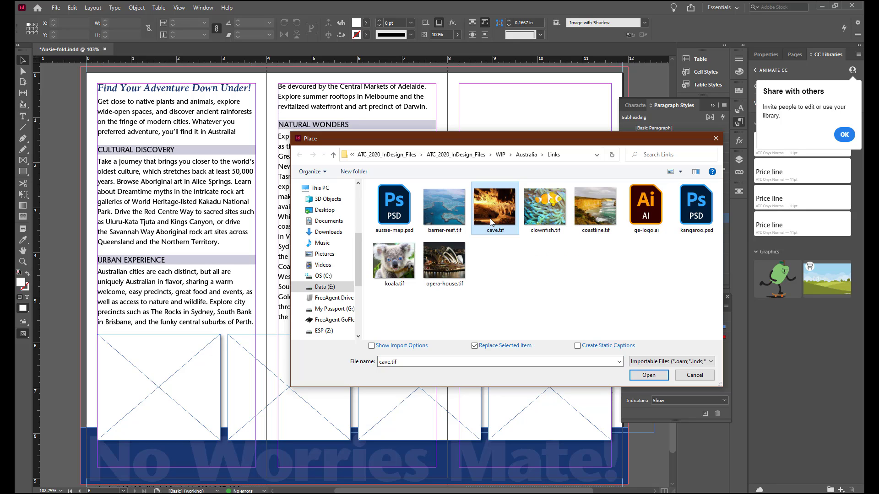
ctrl+click(554, 227)
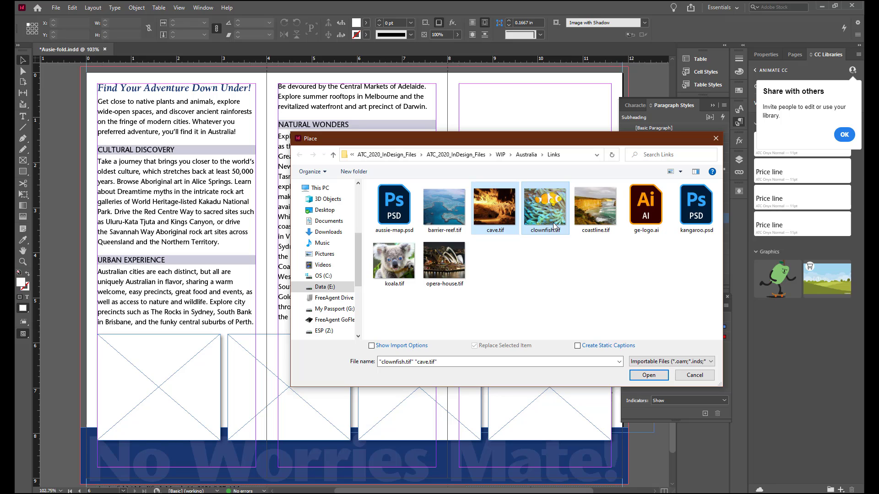
ctrl+click(405, 273)
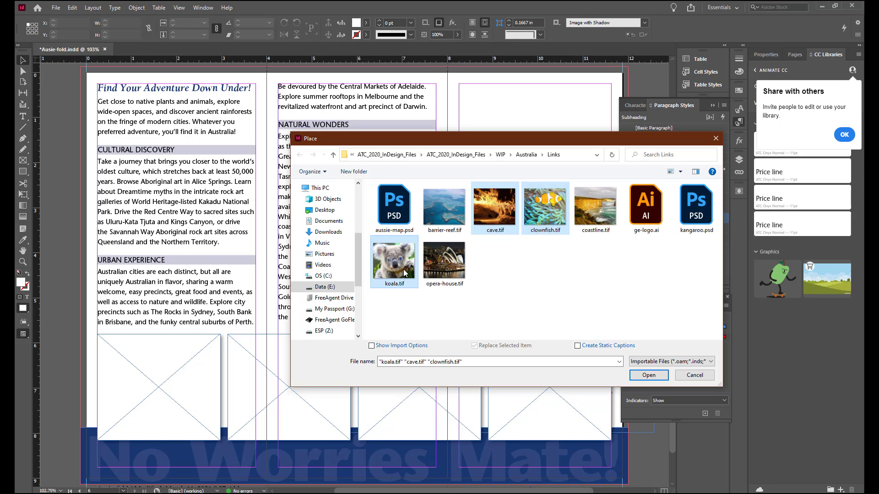
ctrl+click(458, 273)
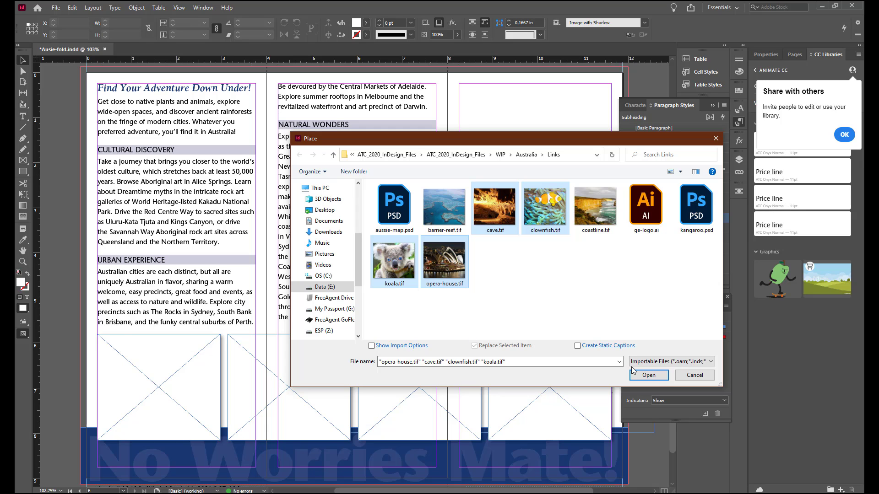
click(654, 376)
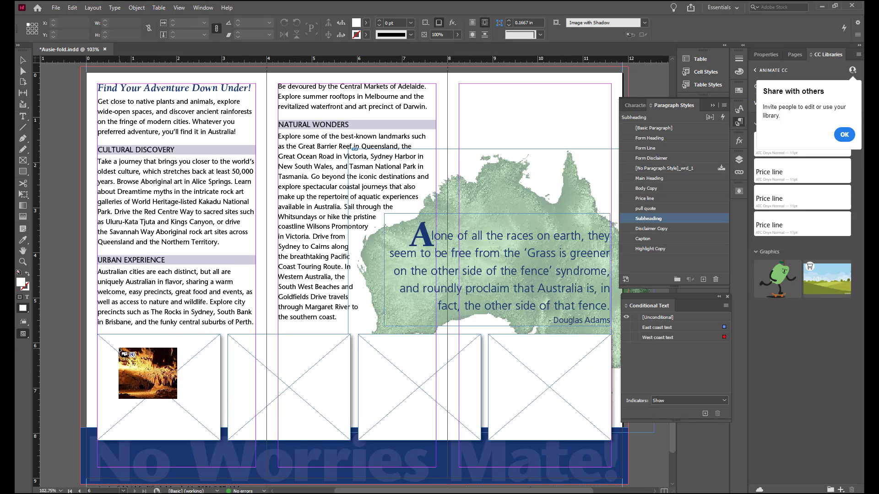
click(120, 351)
click(248, 350)
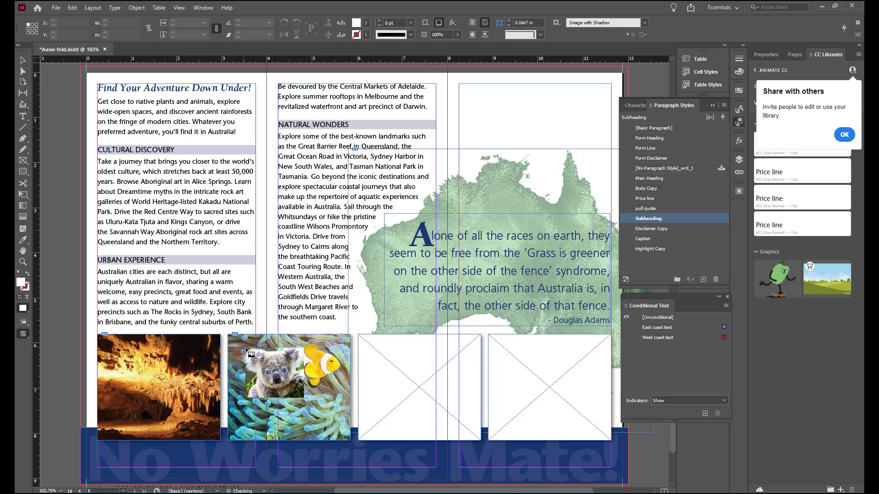
click(397, 351)
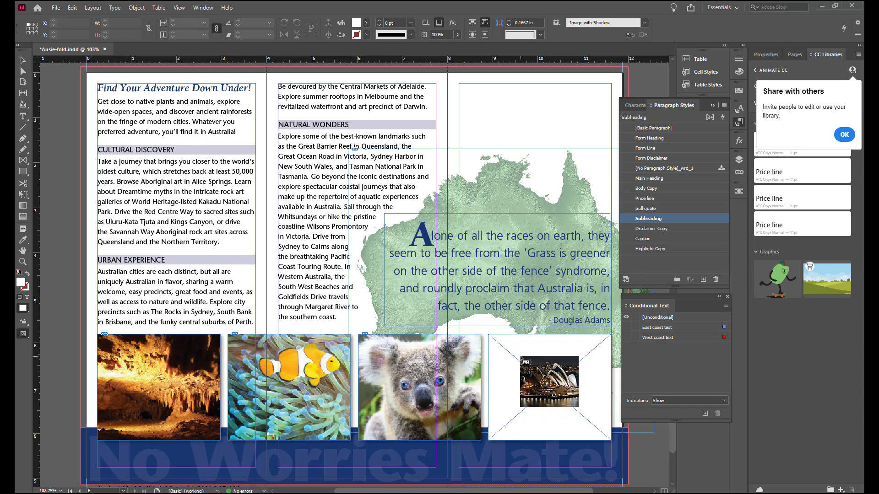
click(521, 358)
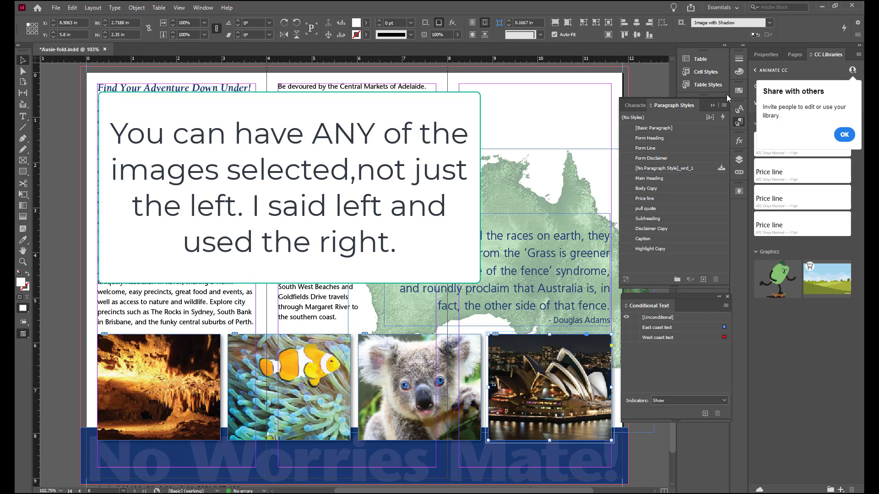
Show opera-house.tif's Link Info in the Links panel: RGB TIFF, 300 ppi actual, 303 ppi effective
click(738, 172)
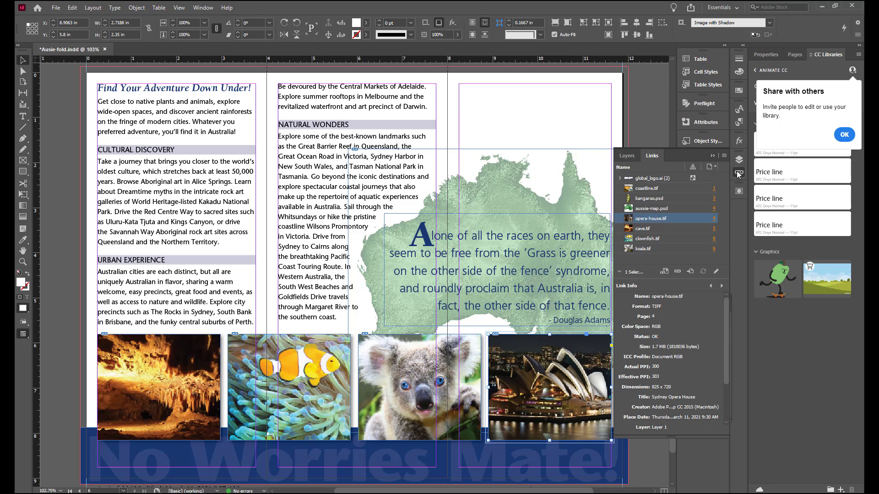
drag(726, 330, 725, 344)
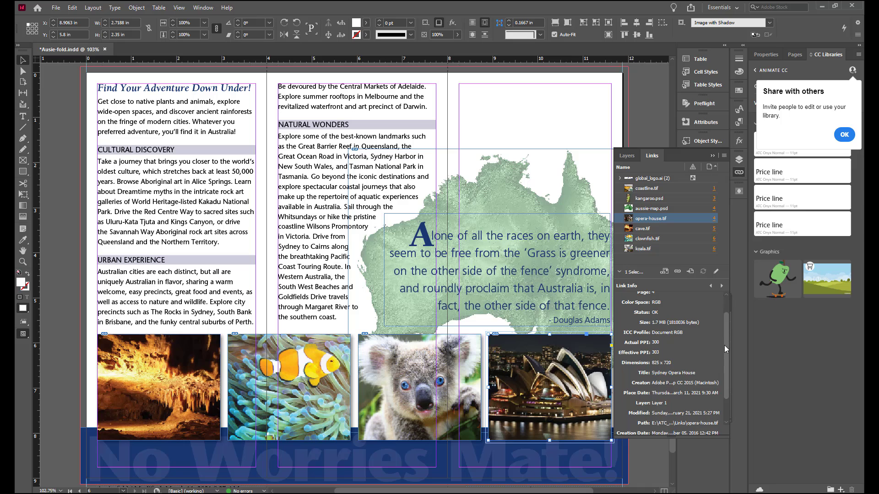
scroll(729, 346, up, 2)
drag(729, 350, 727, 383)
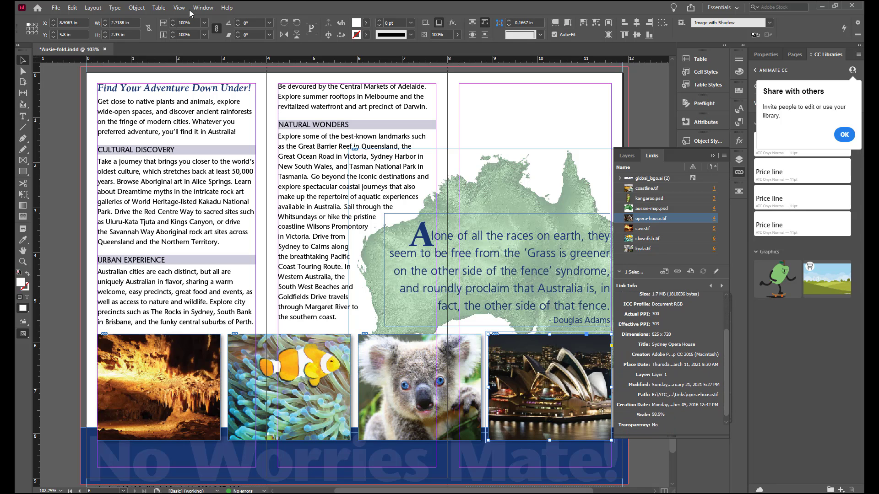
Set captions to Title metadata, 0.0625 in offset, Caption paragraph style, grouped with the image
click(137, 8)
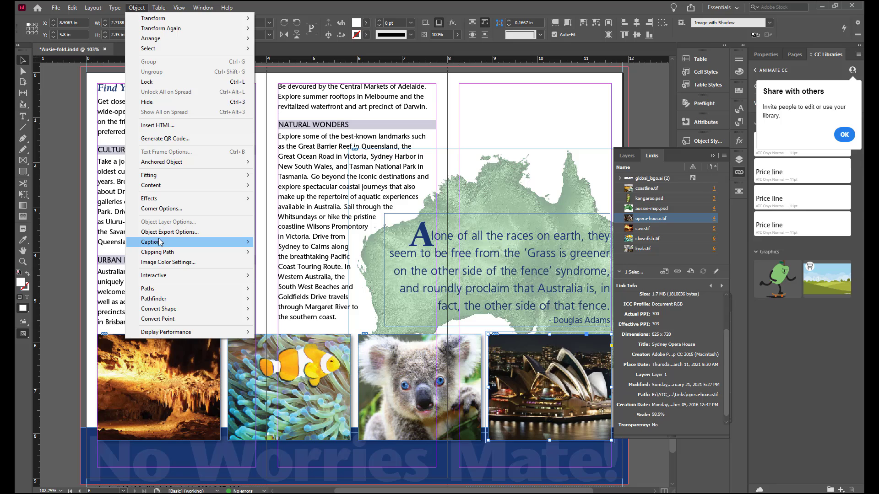
mouse_move(158, 242)
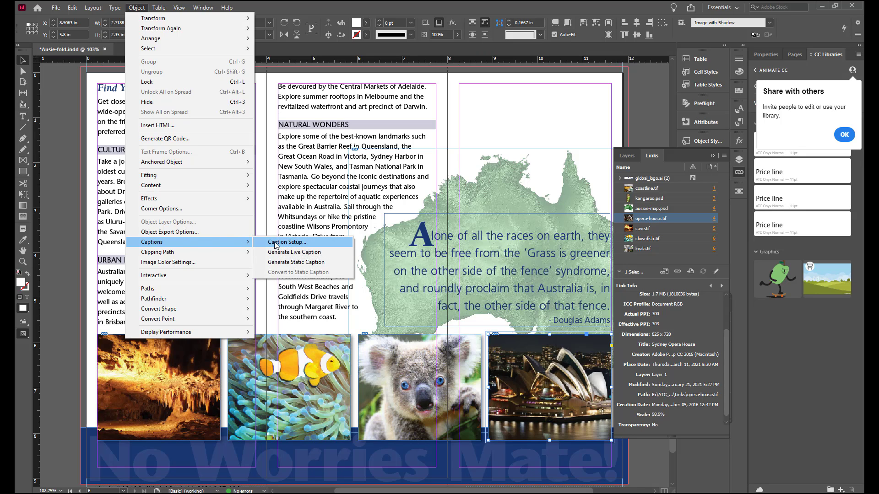
click(276, 243)
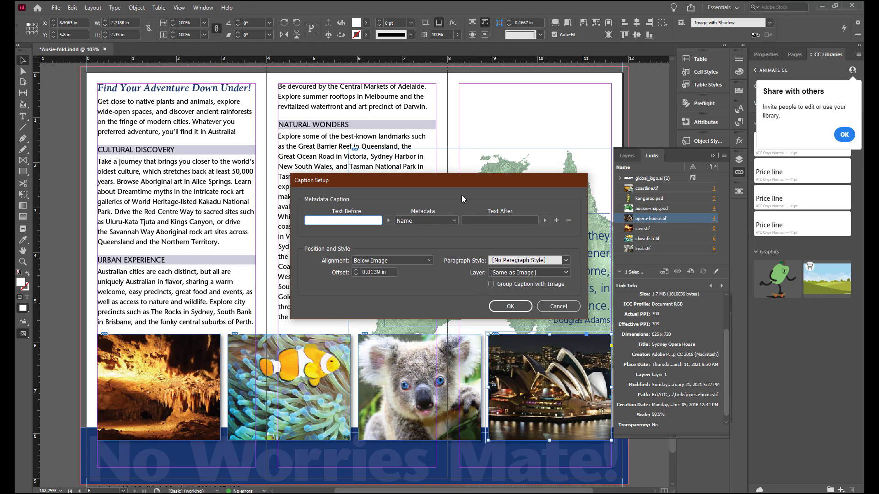
click(453, 221)
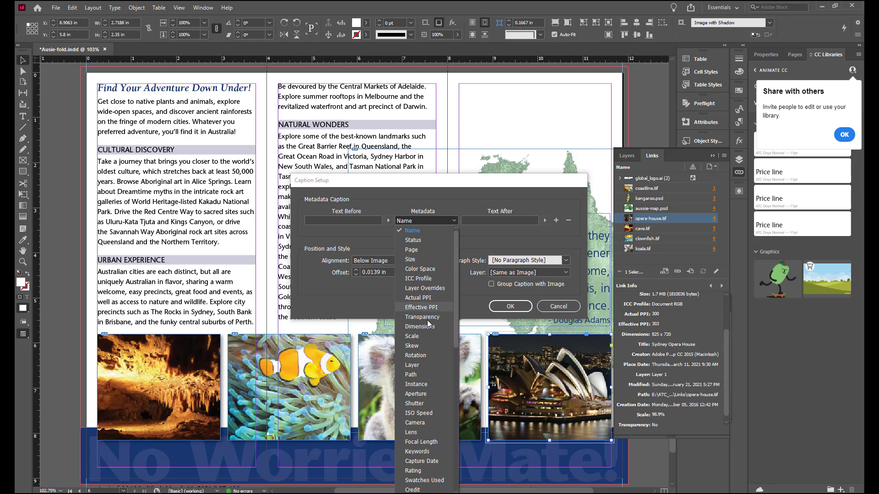
scroll(430, 360, down, 8)
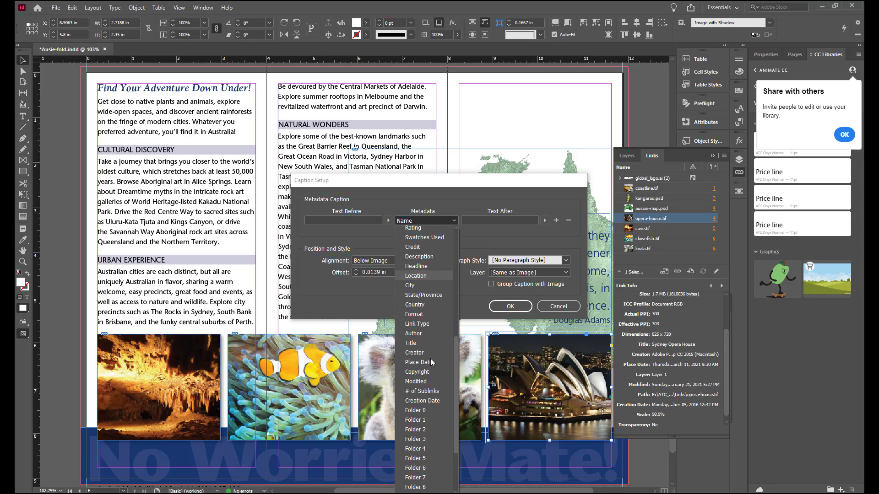
click(428, 343)
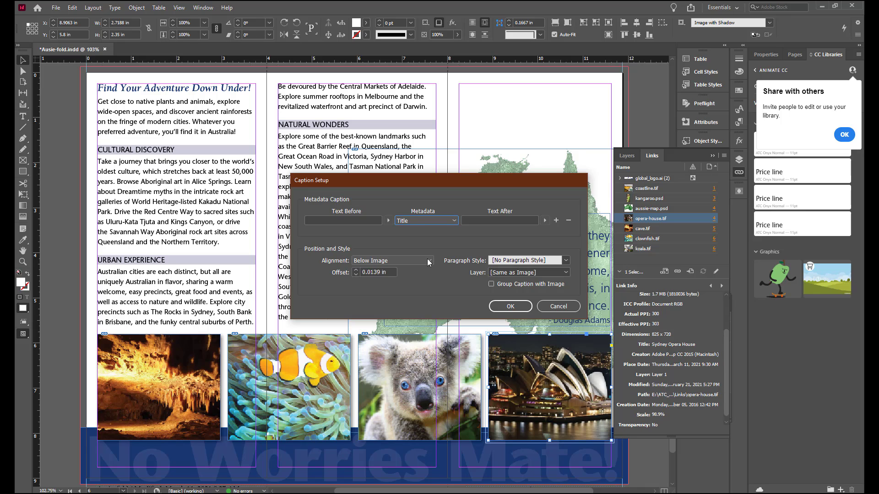
click(378, 272)
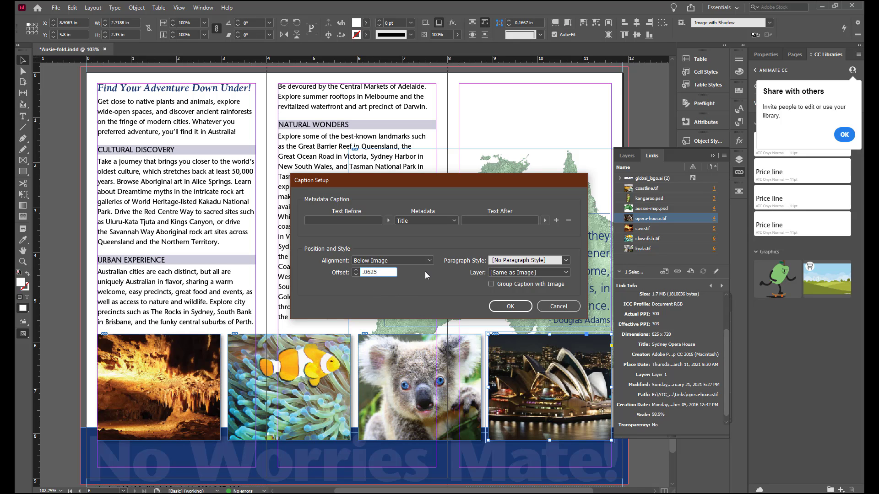
click(566, 261)
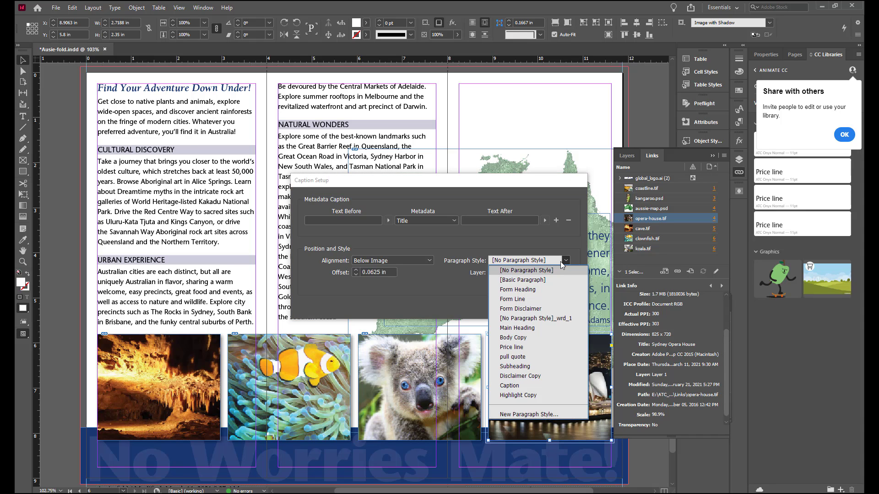
click(520, 386)
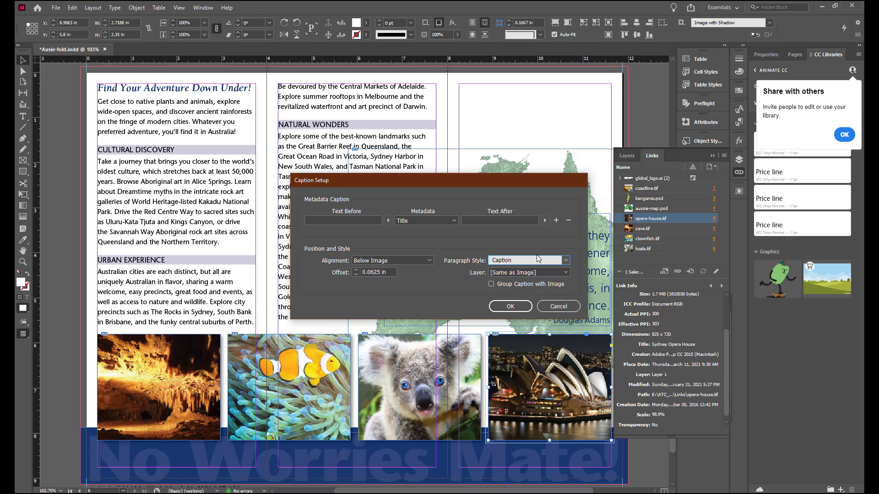
click(491, 284)
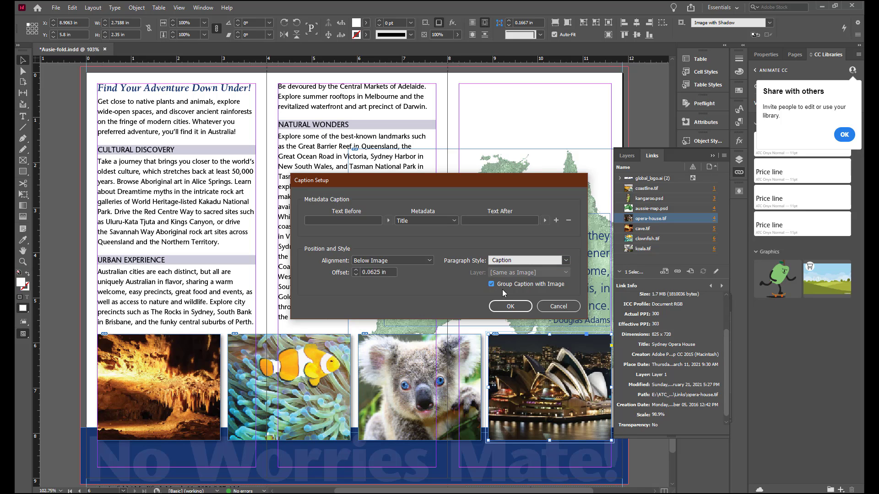
click(512, 306)
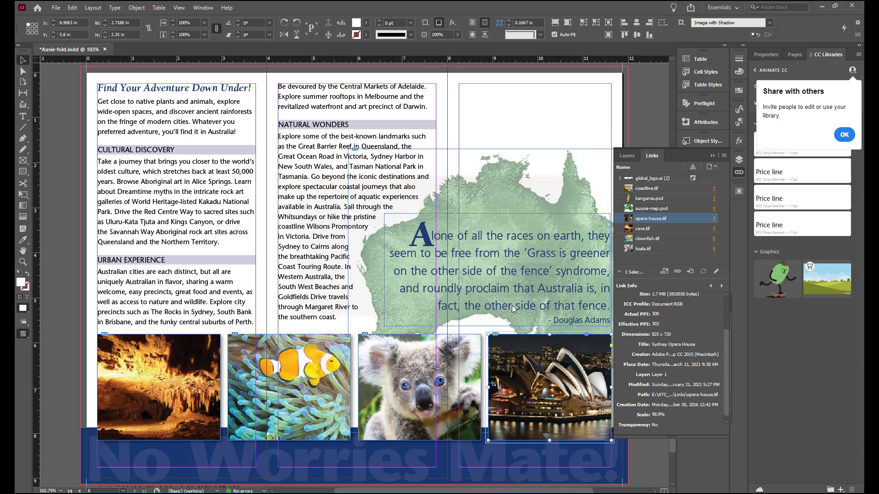
Generate a live caption for the selected opera house photo
scroll(512, 306, down, 2)
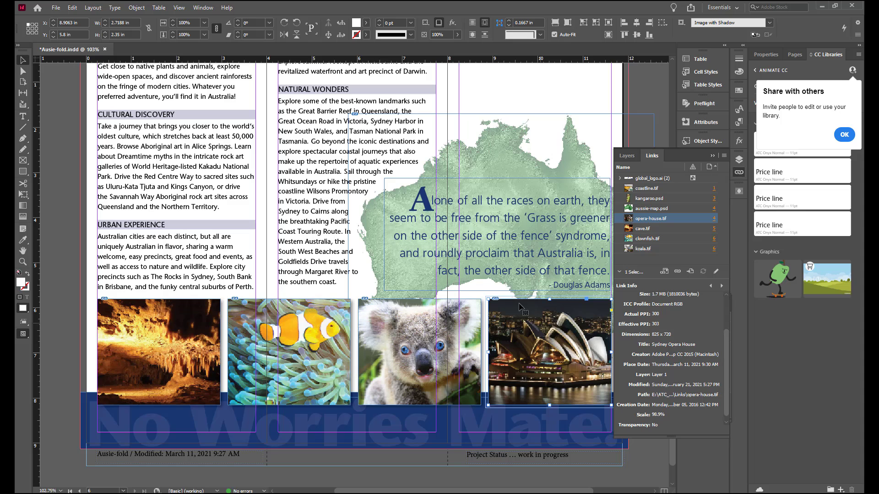
click(136, 7)
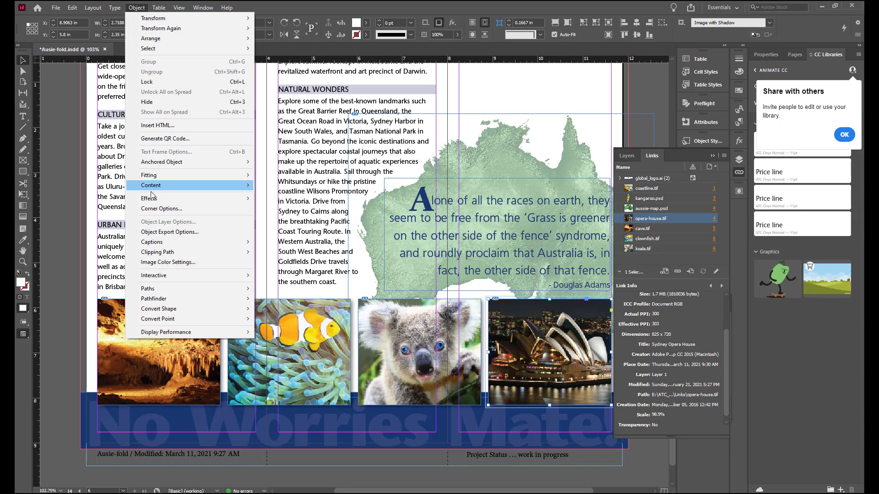
mouse_move(162, 247)
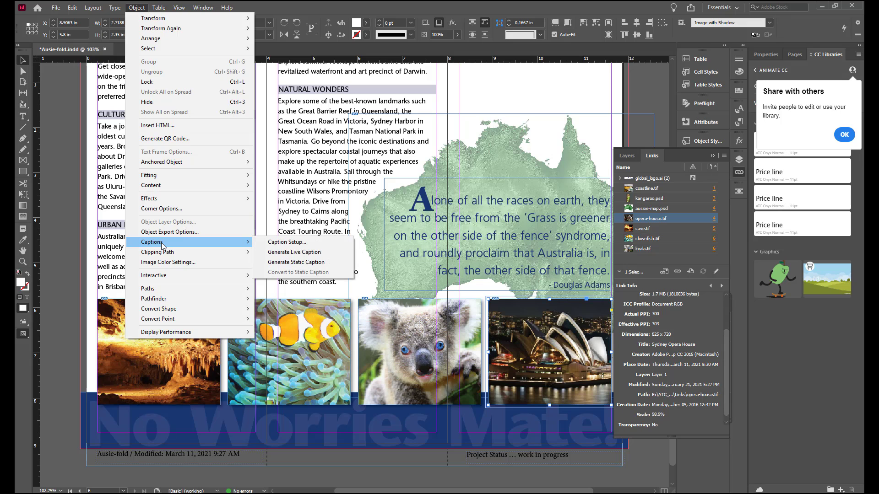
click(285, 252)
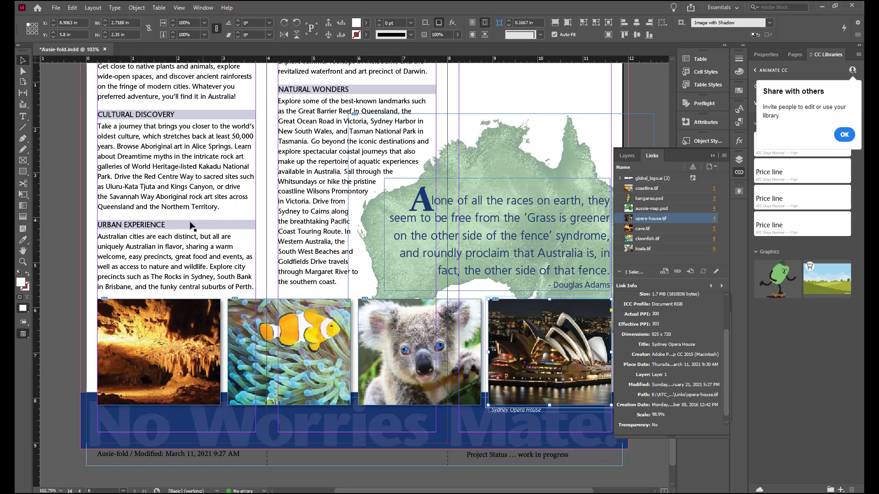
Select the koala, clownfish and cave photos and generate their live captions
click(386, 340)
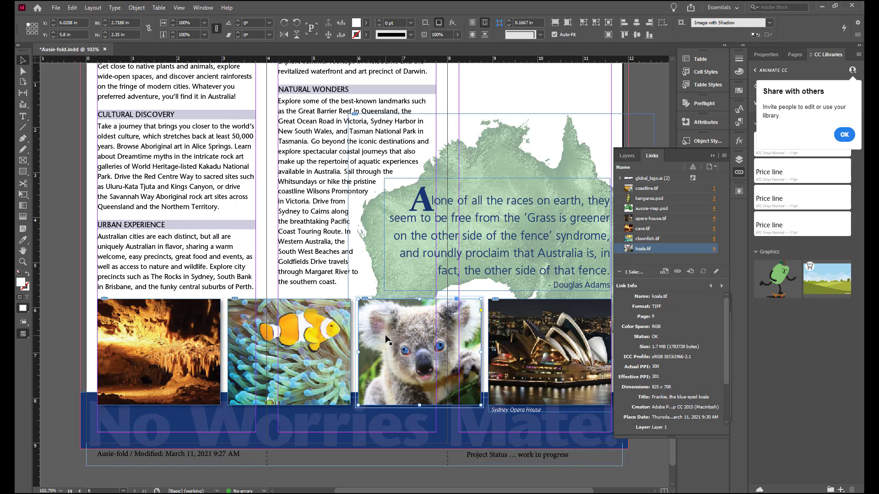
shift+click(291, 350)
shift+click(204, 348)
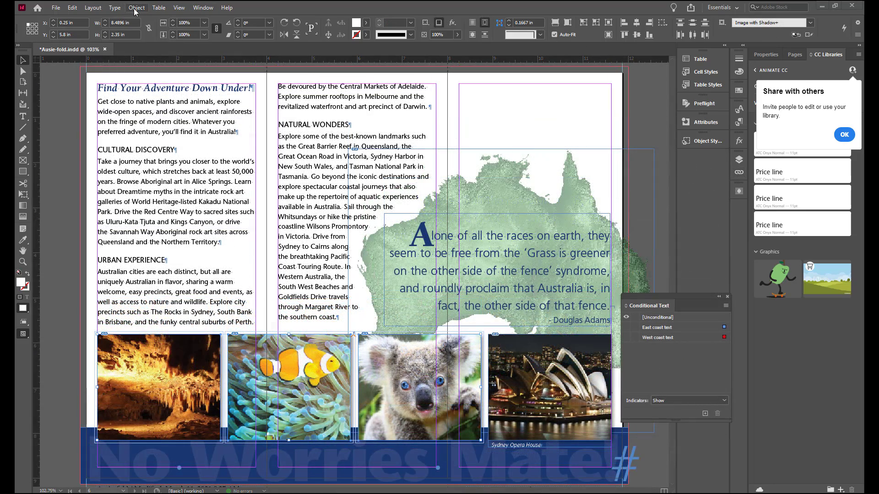
click(136, 8)
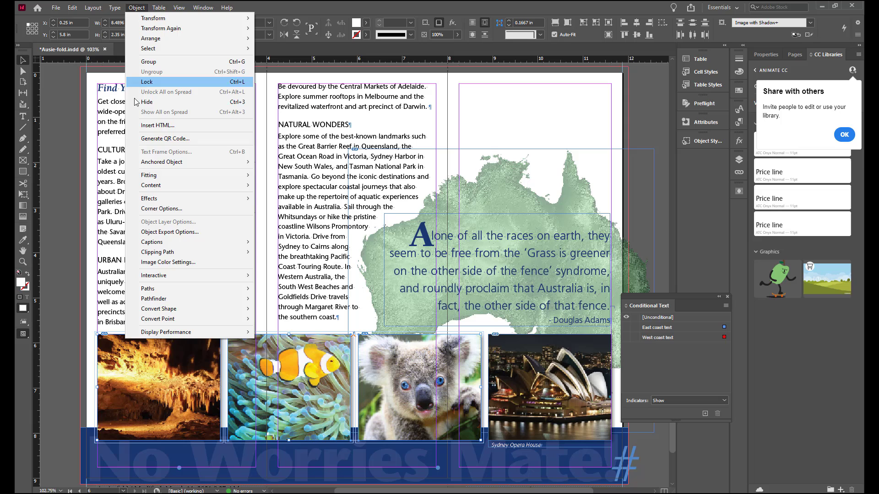
mouse_move(172, 243)
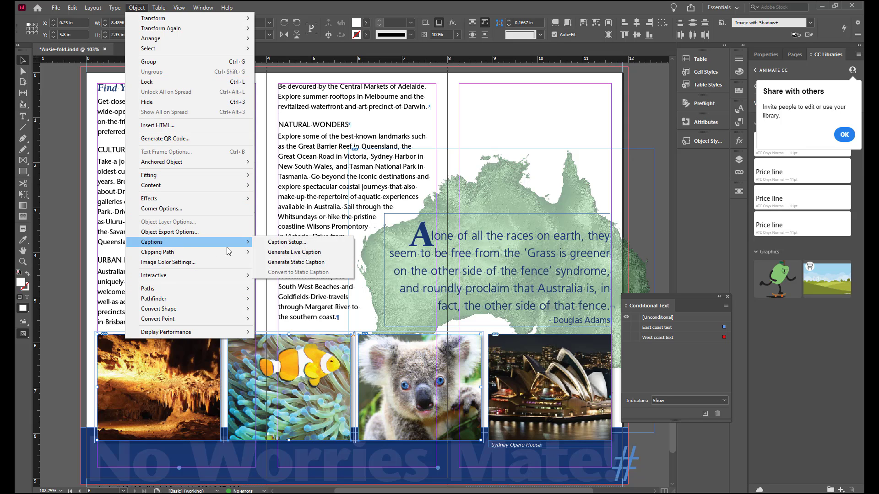
click(289, 256)
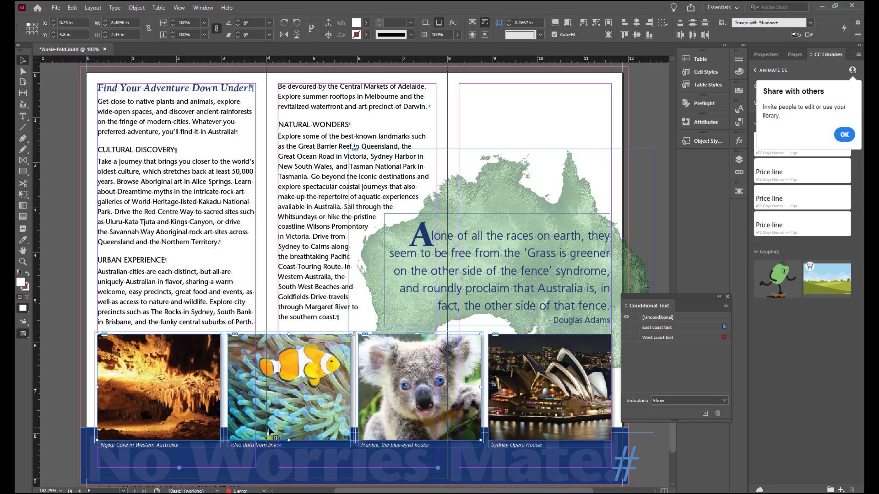
Replace the clownfish photo with barrier-reef.tif so its caption reads 'The Great Barrier Reef'
click(62, 358)
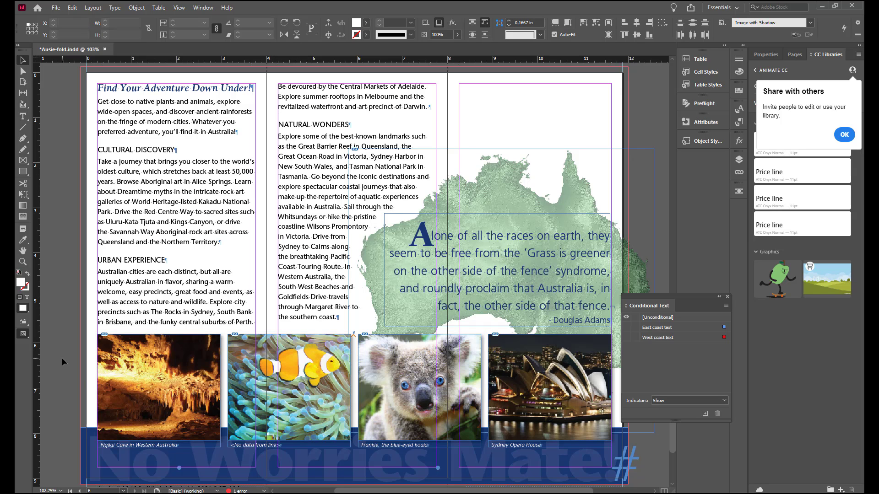
click(291, 389)
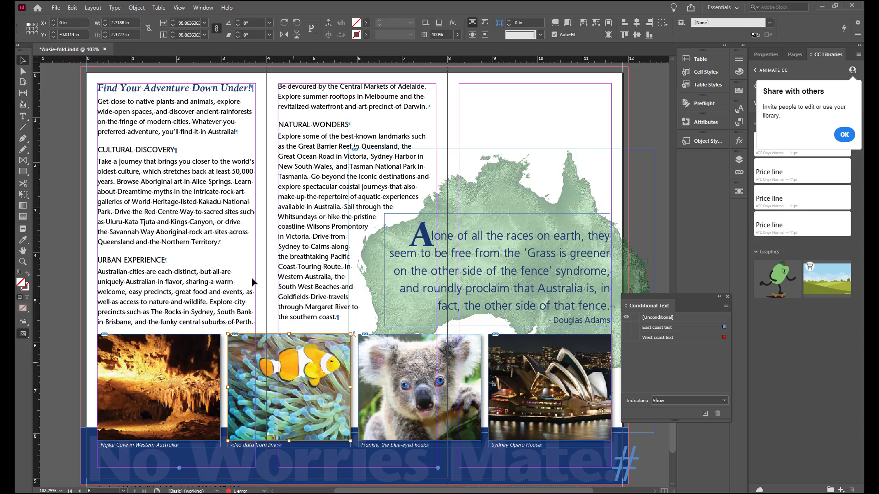
click(56, 7)
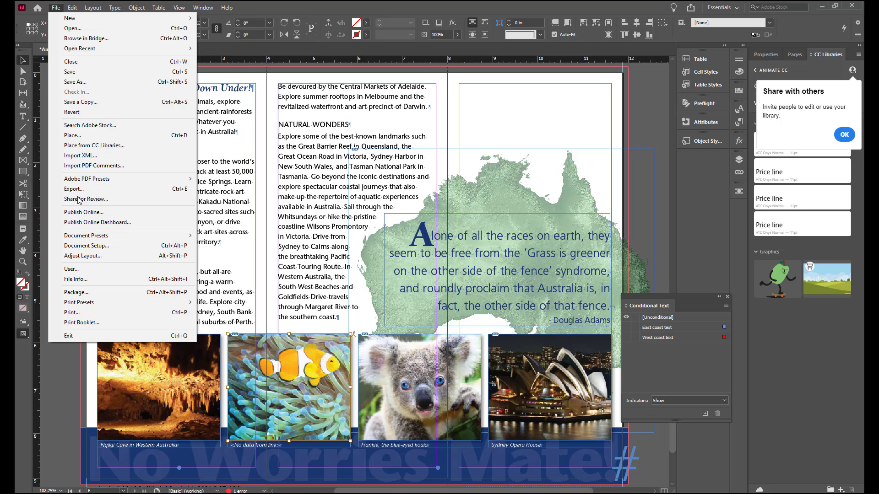
click(85, 135)
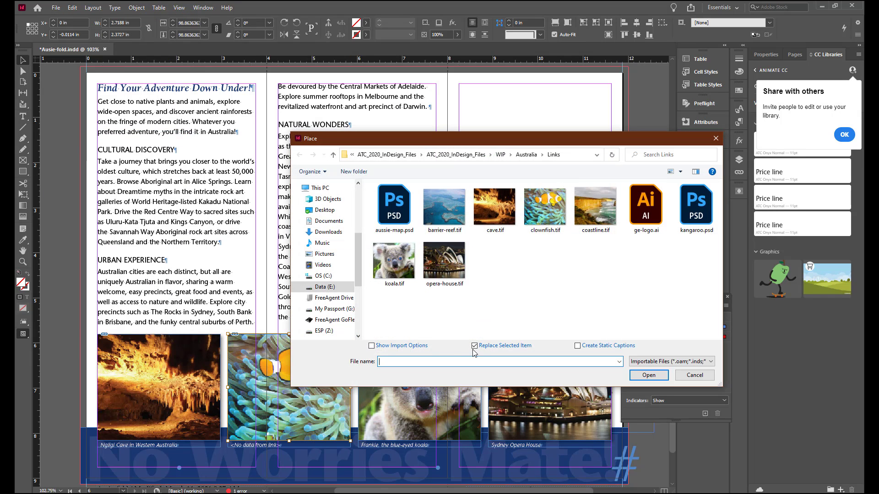
click(440, 210)
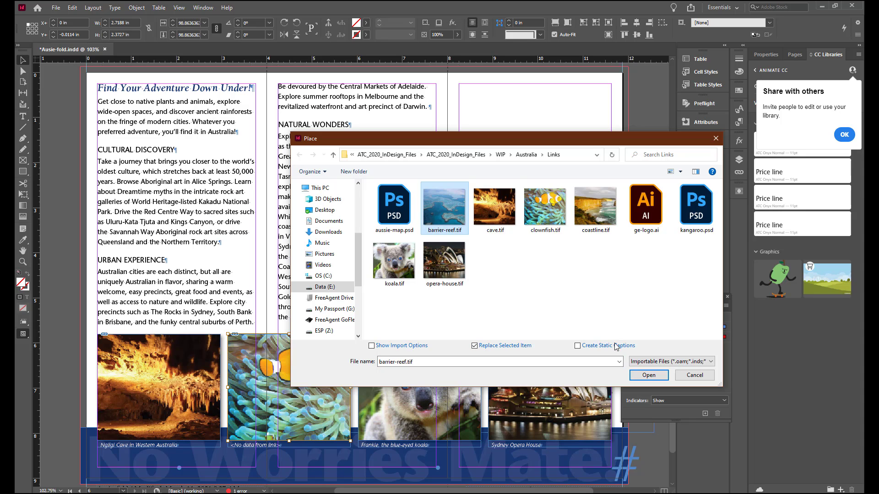
click(648, 375)
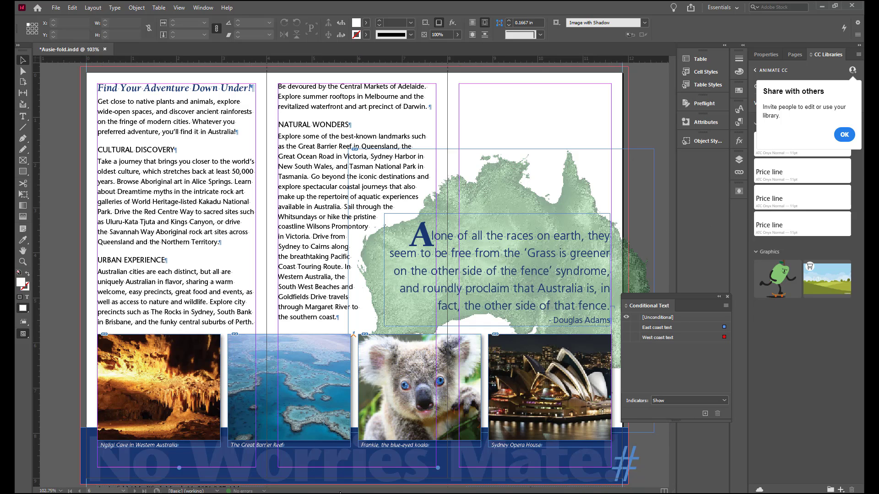
scroll(337, 492, right, 2)
scroll(534, 369, right, 5)
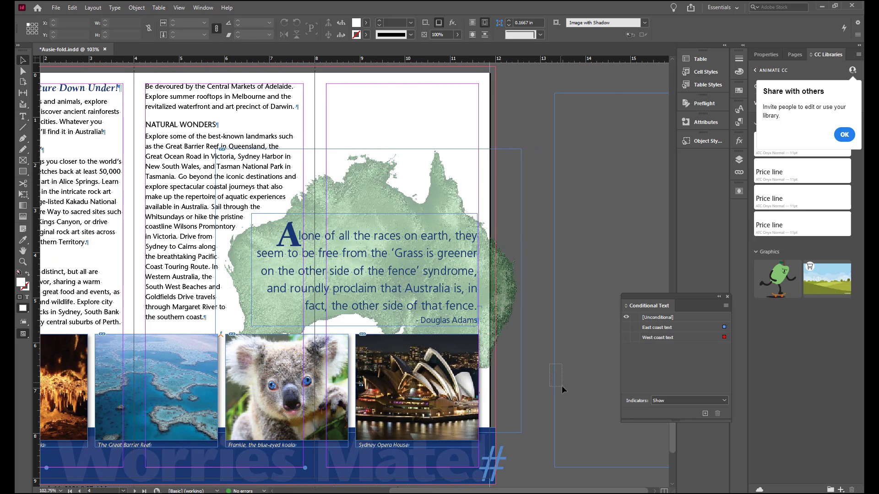
Delete the empty text frame sitting on the pasteboard beside the page
click(562, 388)
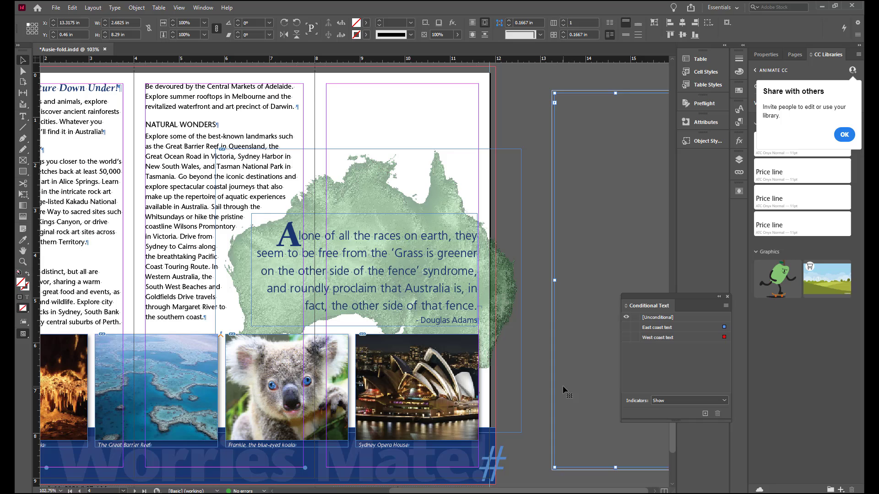
key(Delete)
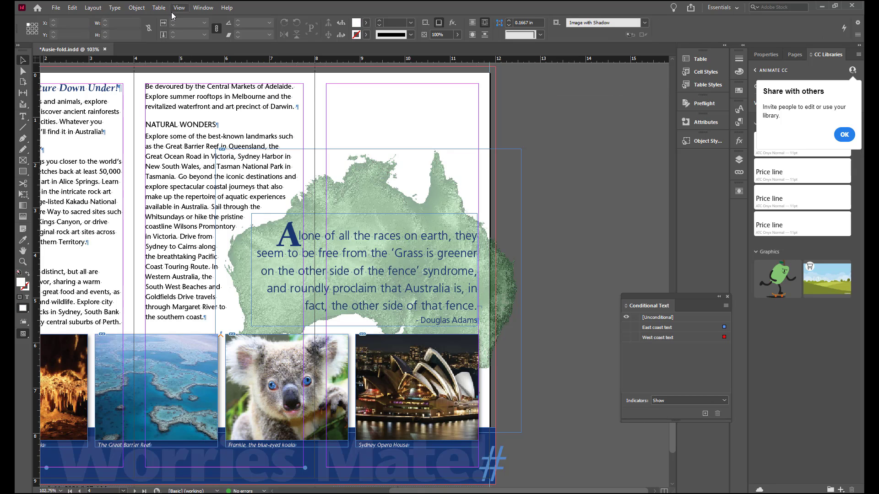
Redefine the 'project status' text variable to read 'finished' instead of 'work in progress'
click(115, 8)
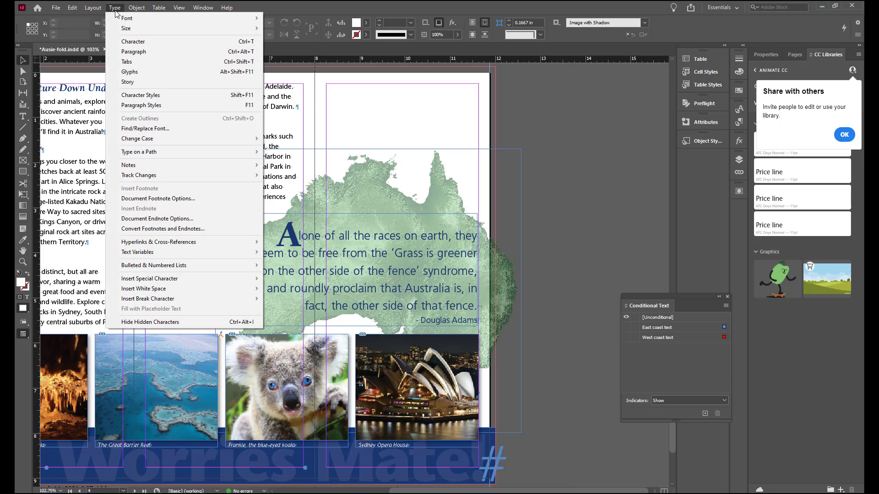
mouse_move(174, 253)
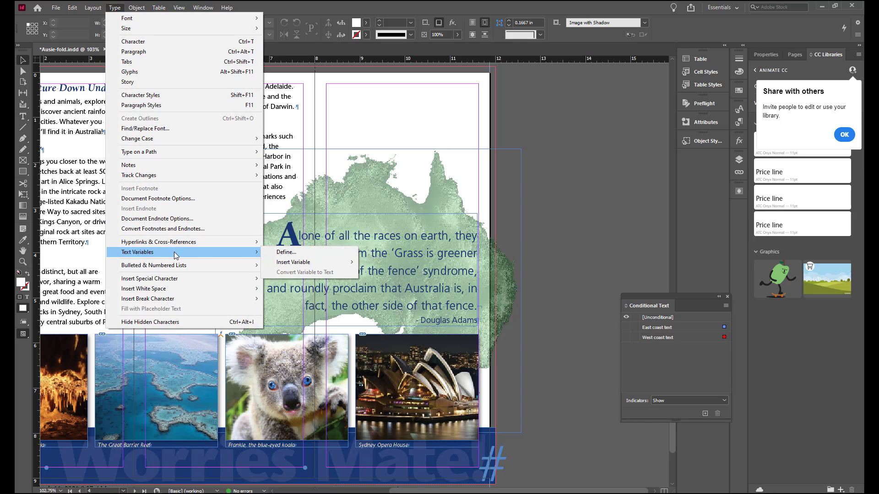
click(286, 253)
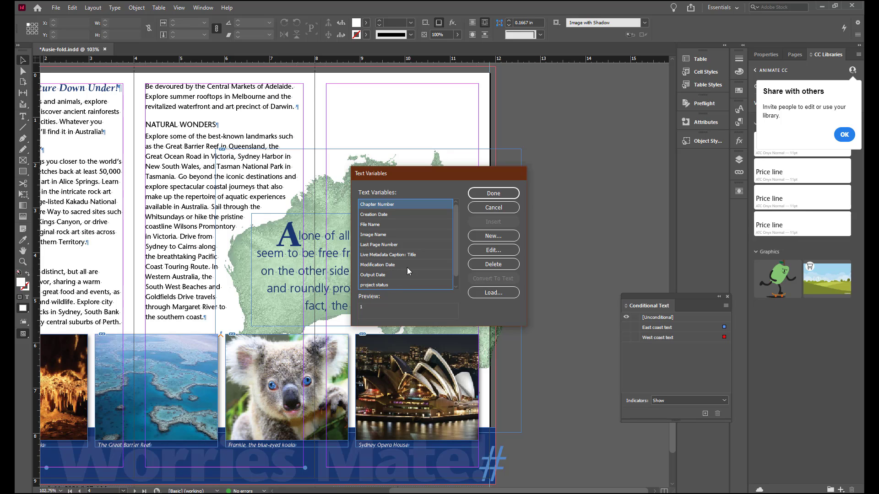
click(395, 285)
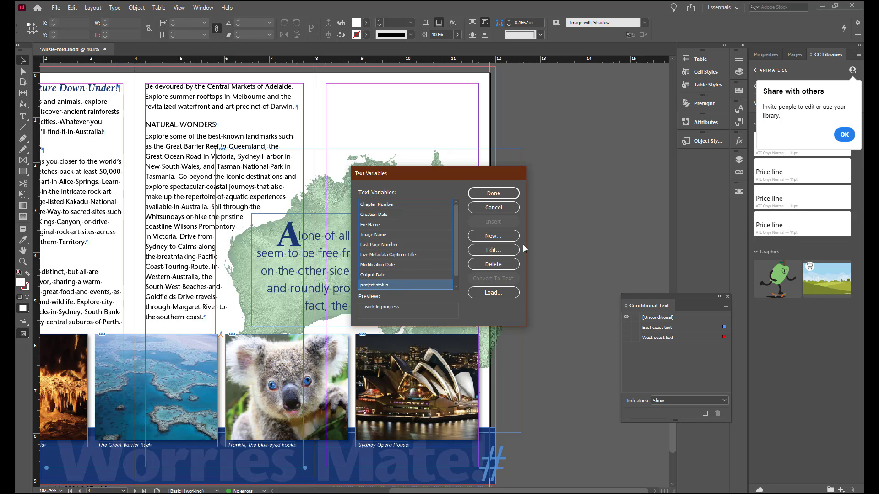
click(511, 251)
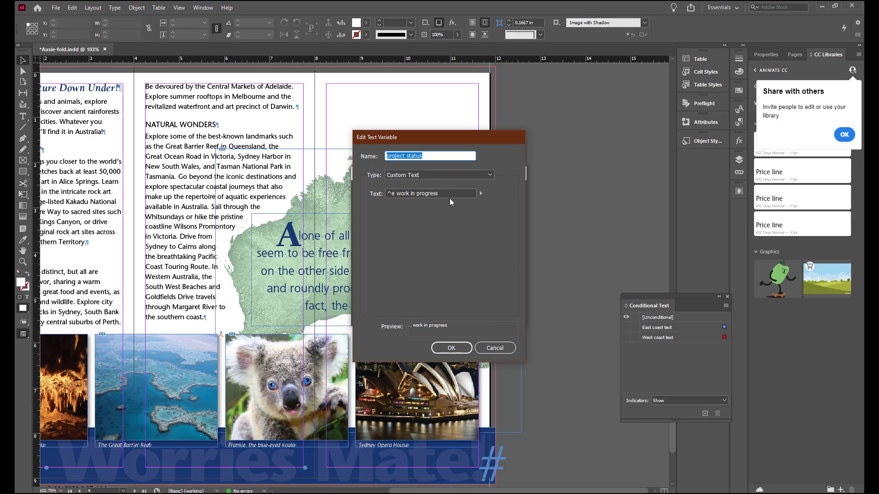
drag(451, 193, 396, 192)
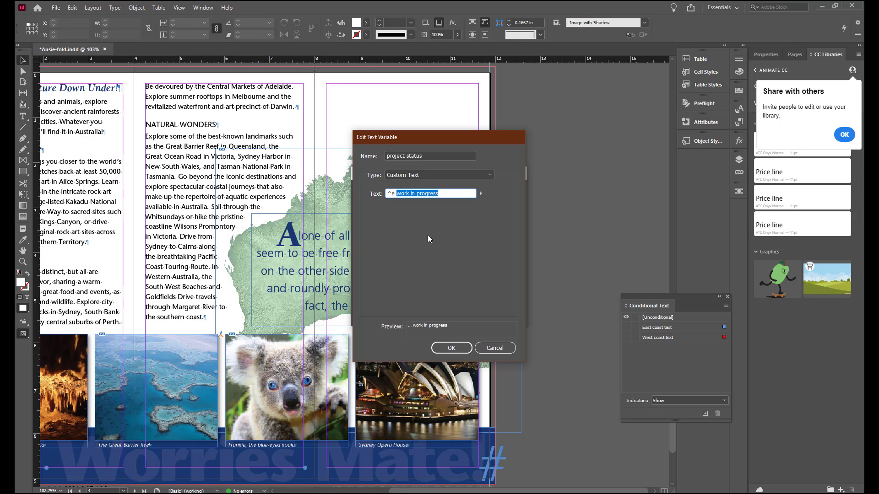
text(finished)
click(451, 347)
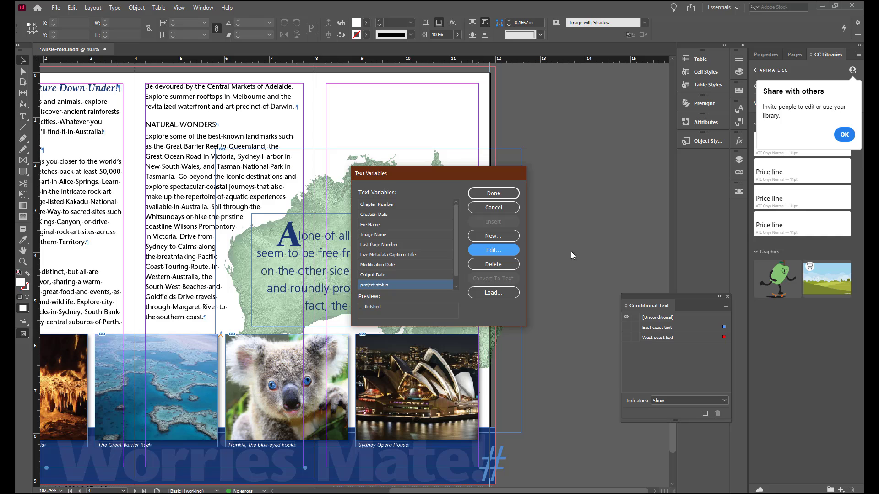
Close the text variables list and turn the East coast condition back on to show the New York prices
click(496, 194)
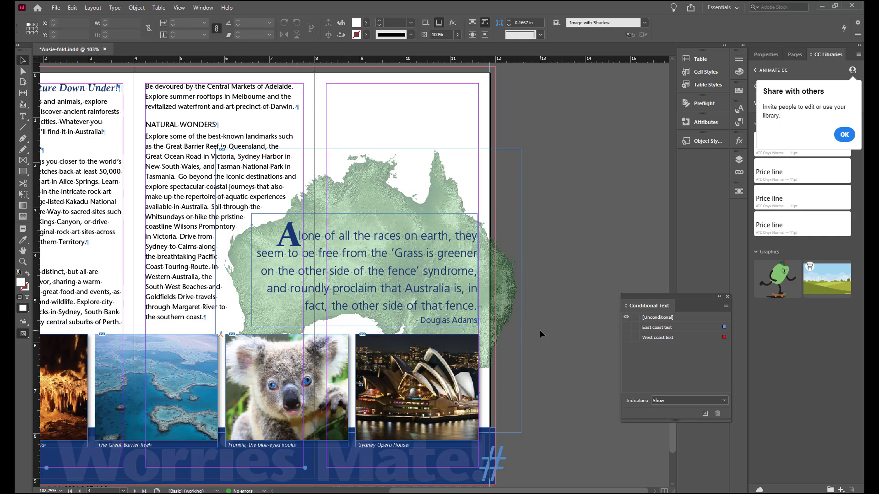
scroll(540, 329, down, 2)
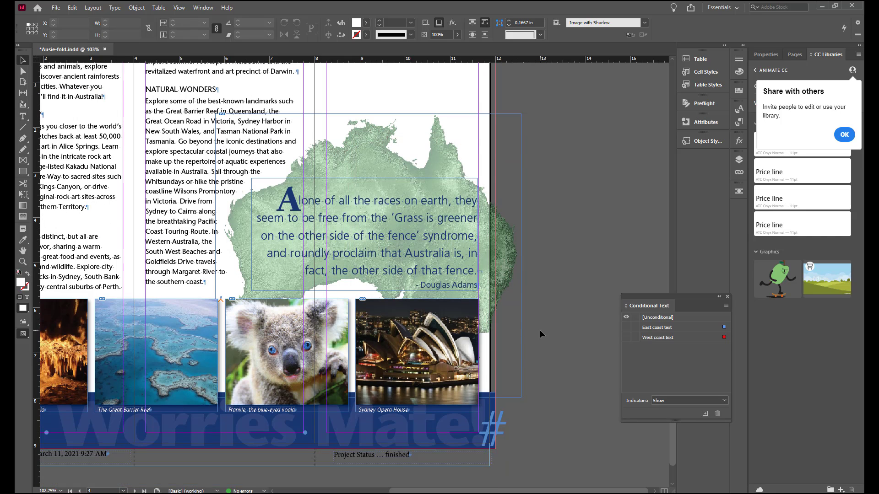
scroll(540, 330, down, 1)
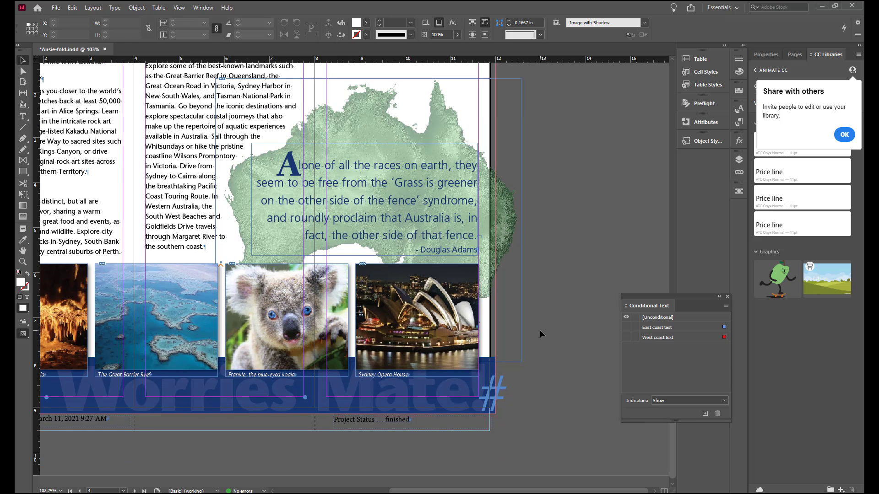
scroll(576, 273, up, 2)
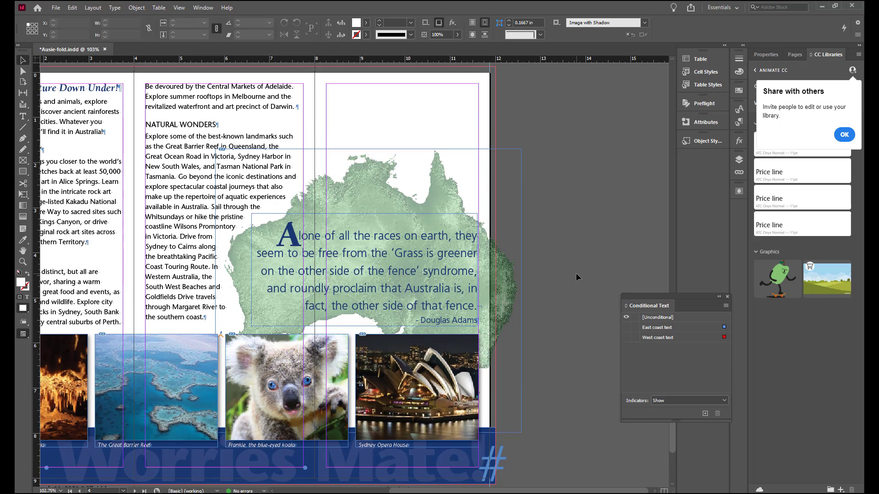
scroll(576, 273, up, 1)
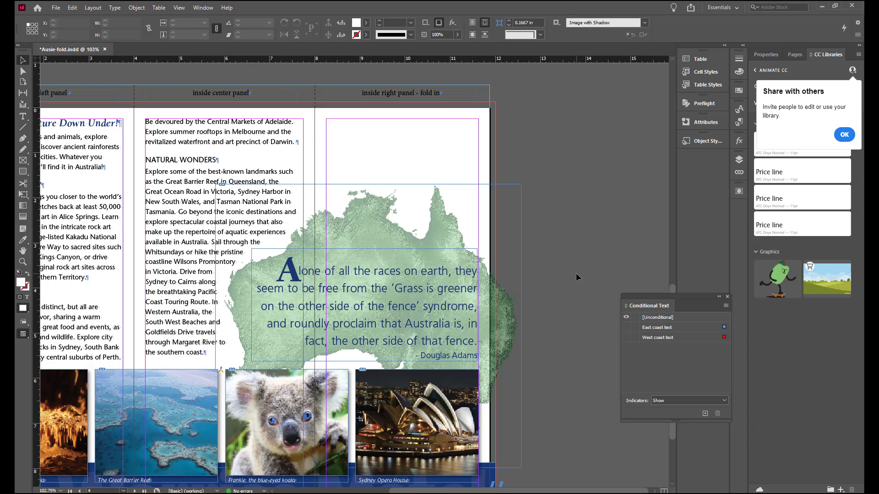
click(626, 328)
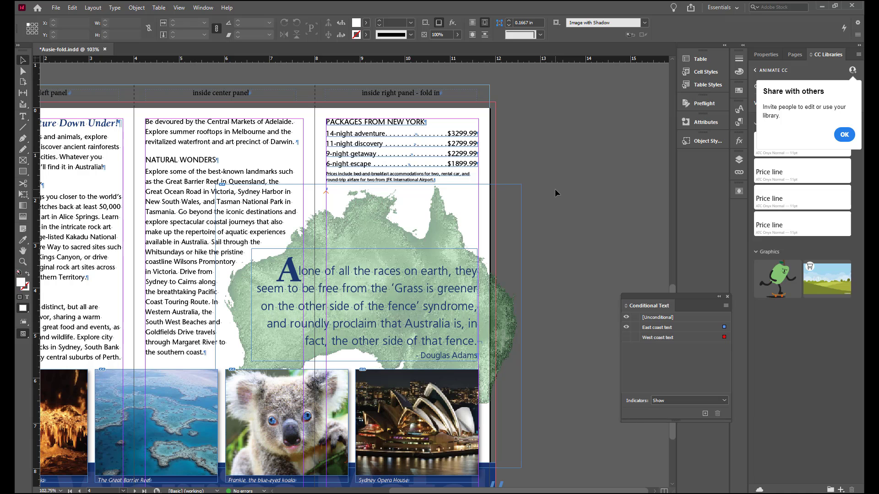
Export the brochure as Aussie-fold-east.pdf using the Adobe PDF (Print) format
click(58, 11)
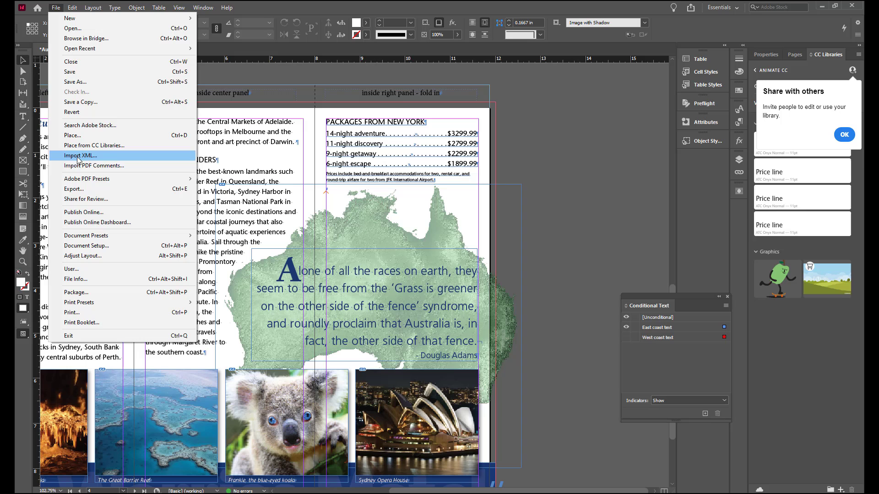
click(80, 189)
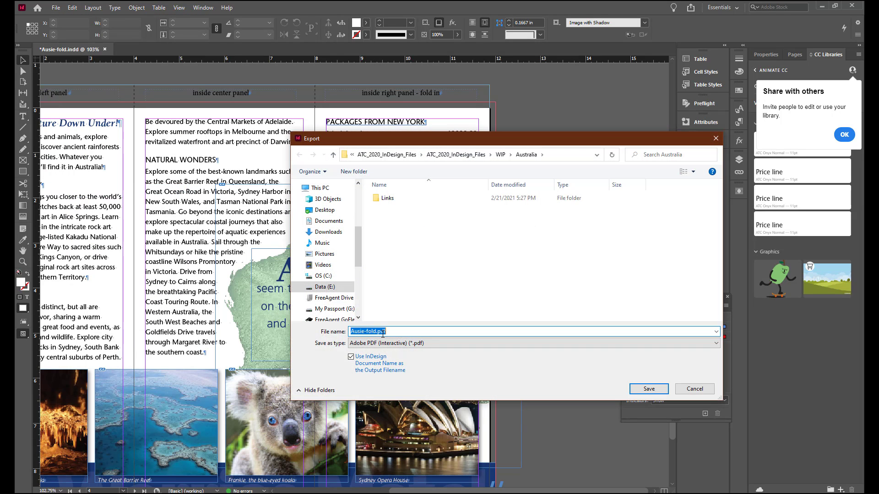
click(376, 331)
text(-east)
click(716, 344)
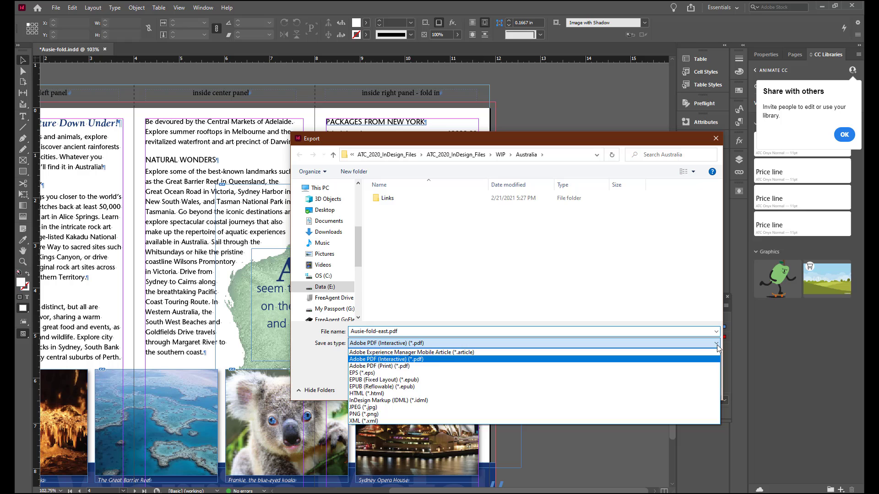
click(442, 366)
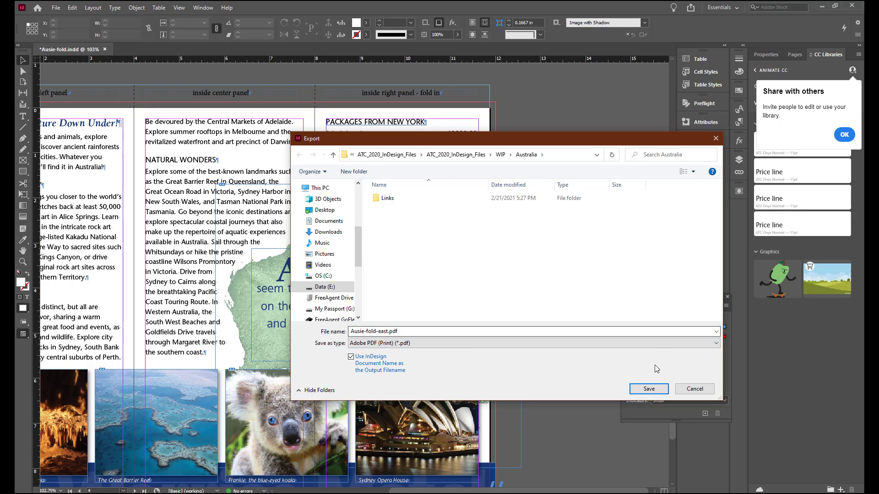
click(649, 389)
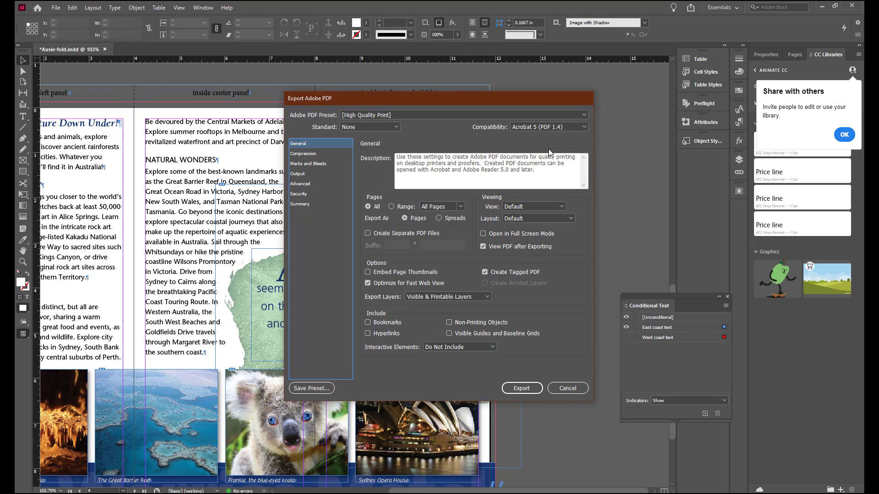
Choose the [Press Quality] preset, export as spreads, and set the initial view to Fit Page
click(583, 116)
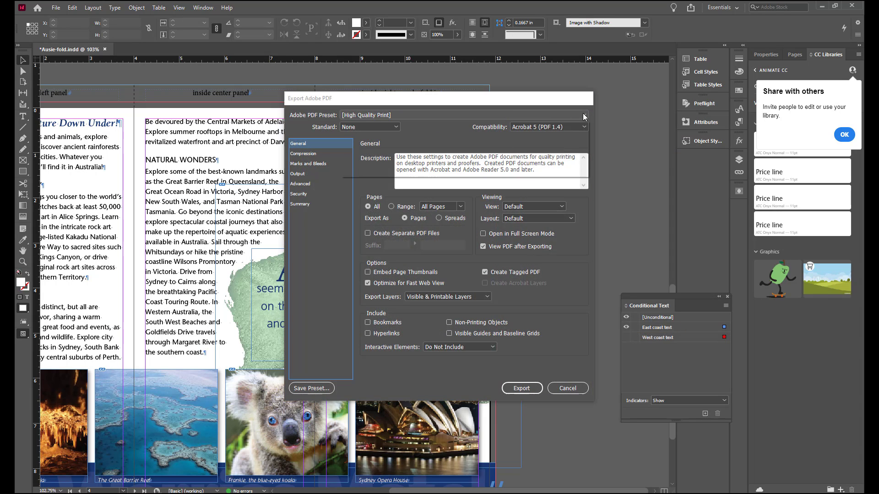
click(397, 163)
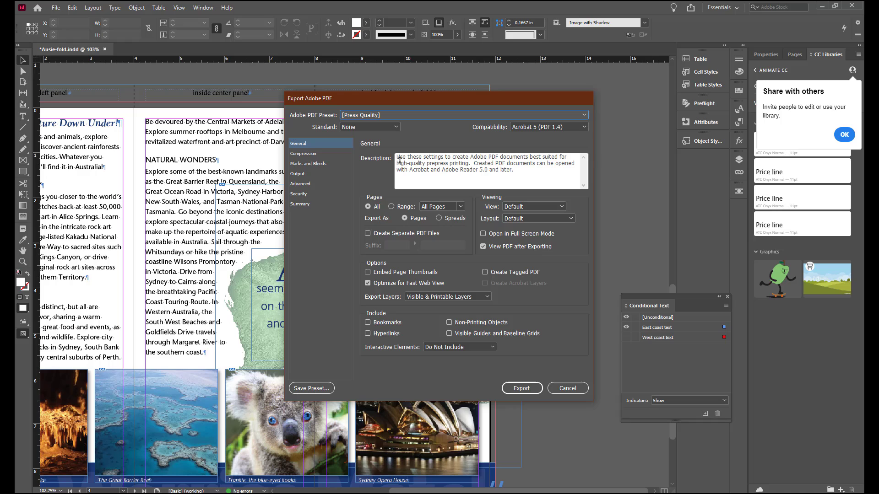
click(440, 219)
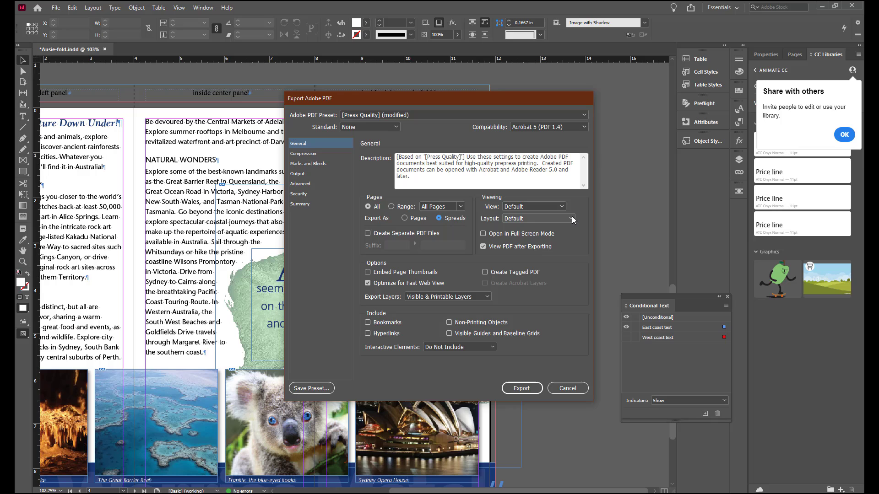
click(564, 207)
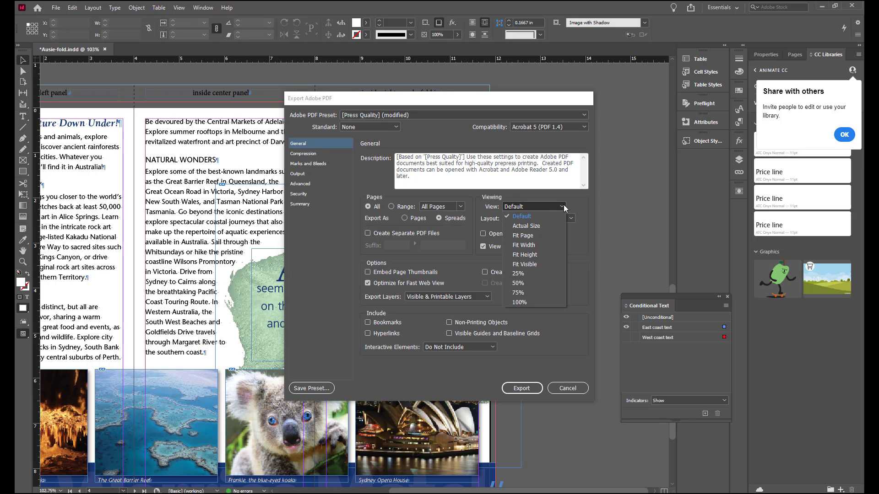
click(552, 236)
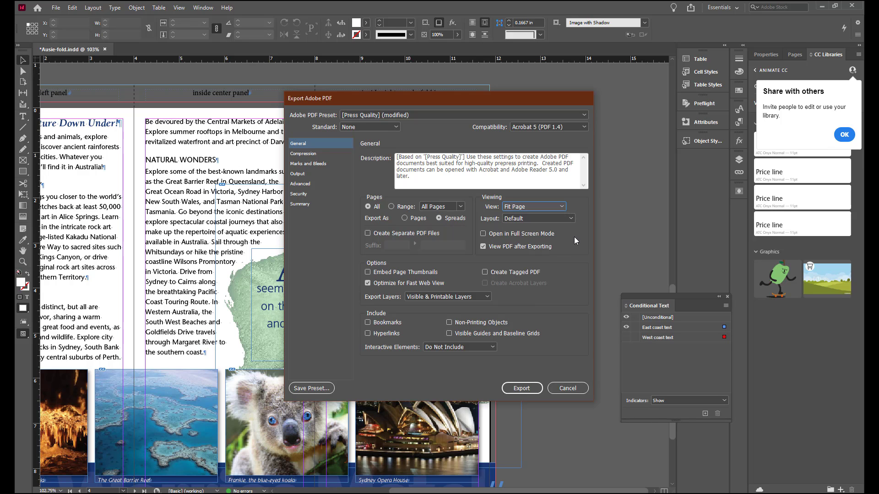
click(307, 164)
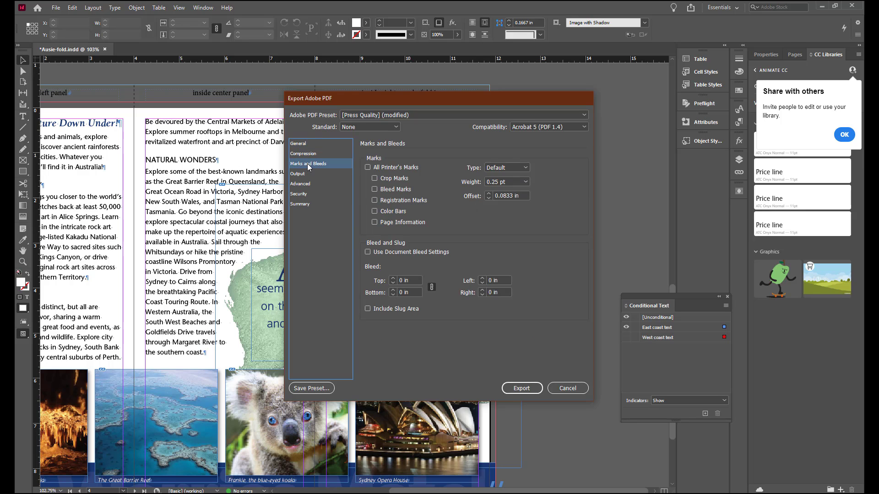
Add crop marks with a 0.125 in offset and use the document bleed settings
click(375, 179)
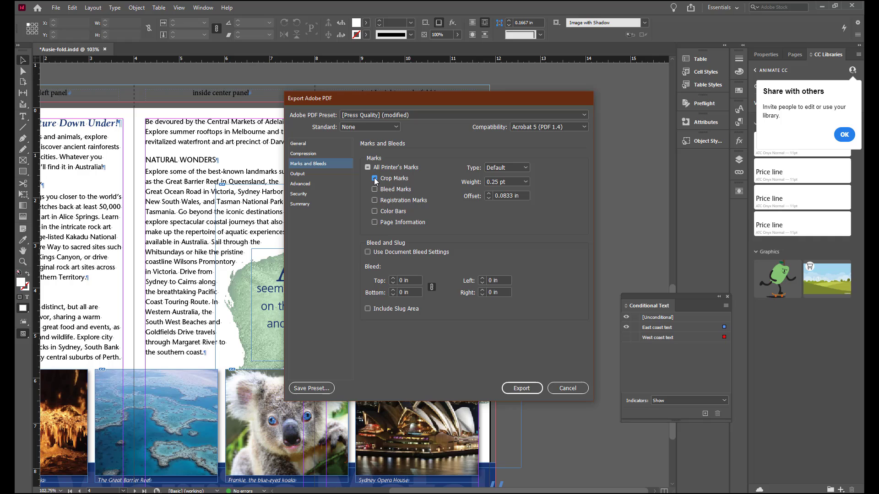
click(488, 193)
click(368, 252)
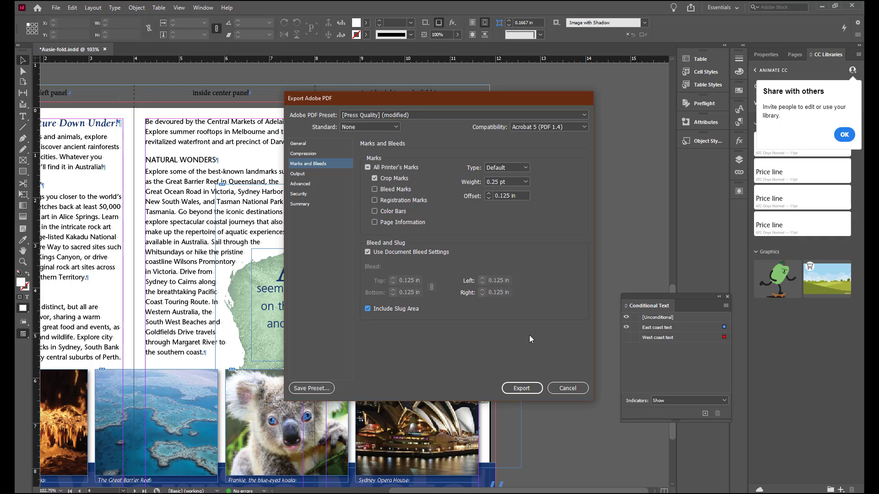
Save these settings as the 'australia brochure' preset and export the east PDF
click(323, 388)
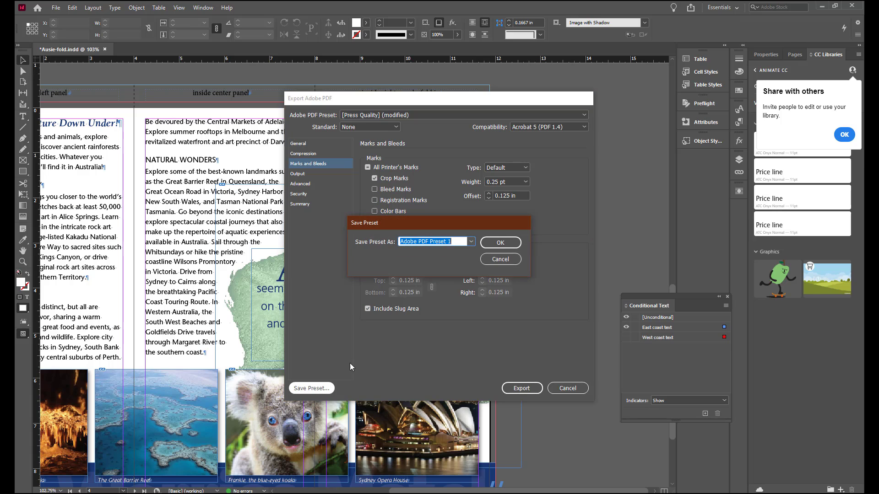
text(au)
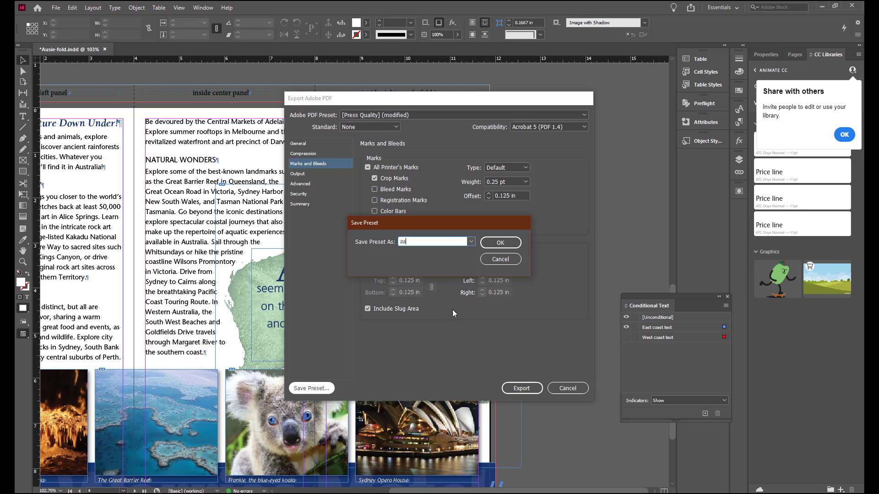
key(Right)
click(509, 245)
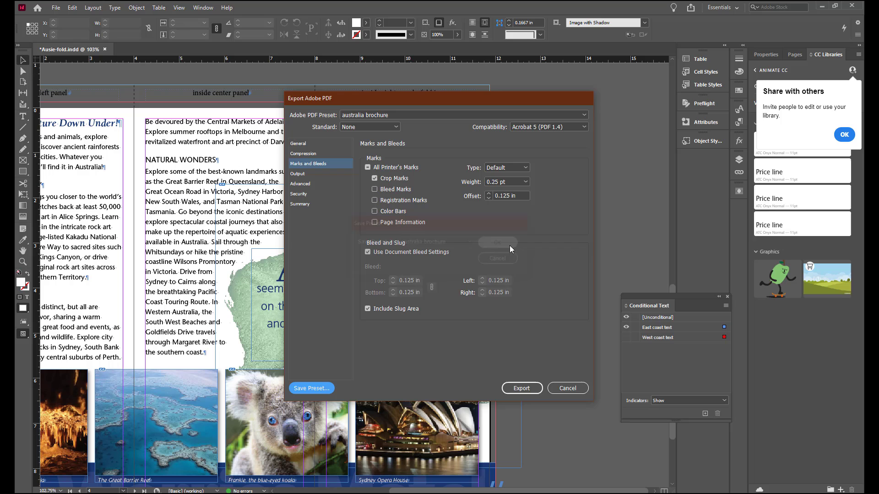
click(520, 389)
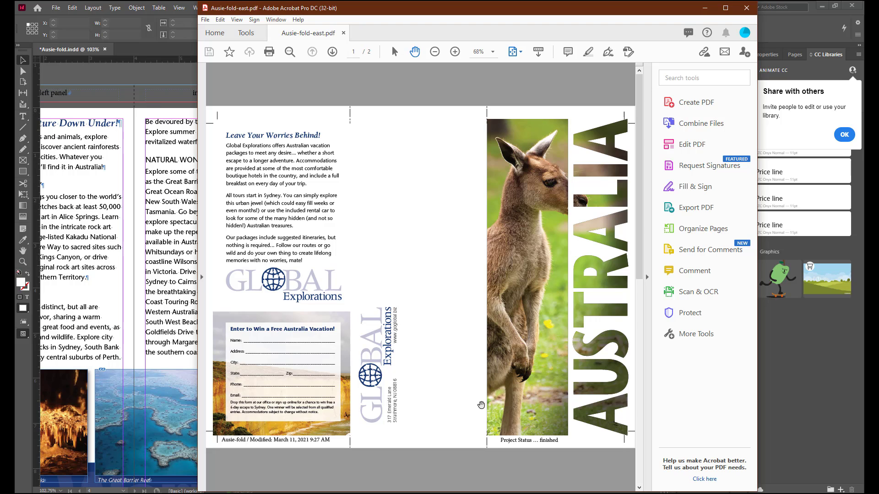
Scroll to page 2 of Aussie-fold-east.pdf to check the New York prices, then close Acrobat
scroll(549, 403, down, 2)
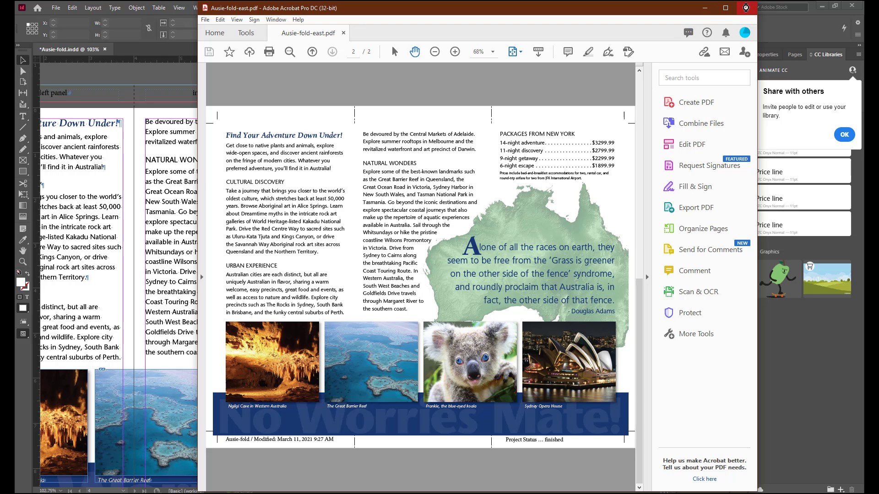
click(747, 9)
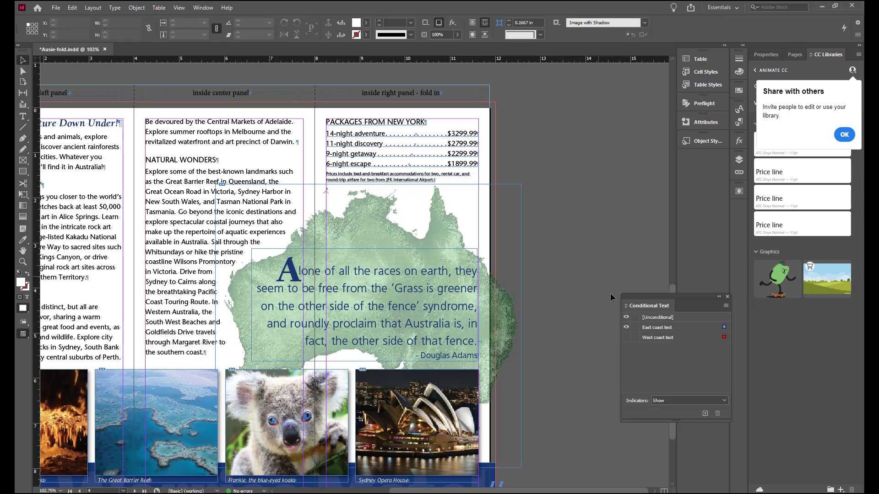
Hide East coast text, show West coast text, and export as Aussie-fold-west.pdf
click(626, 327)
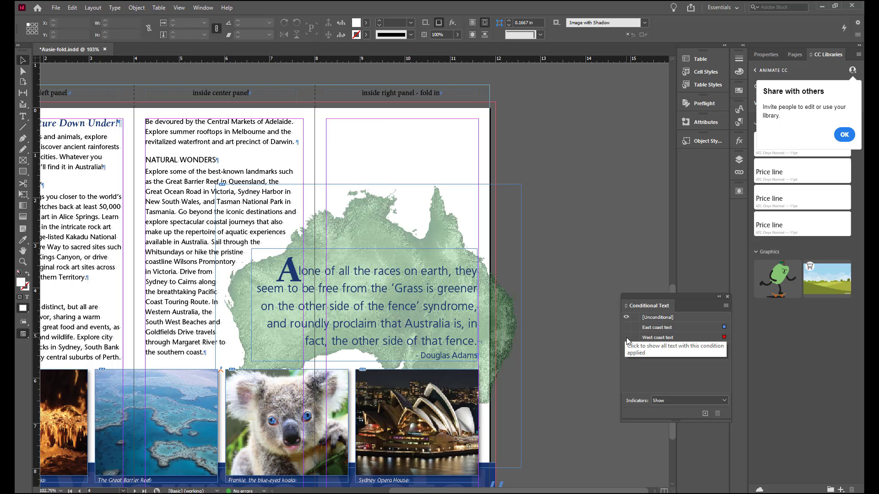
click(626, 337)
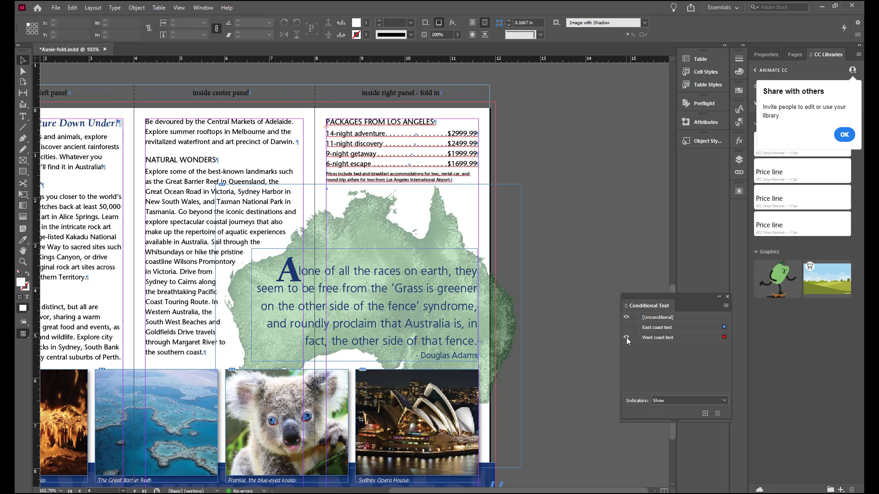
click(56, 7)
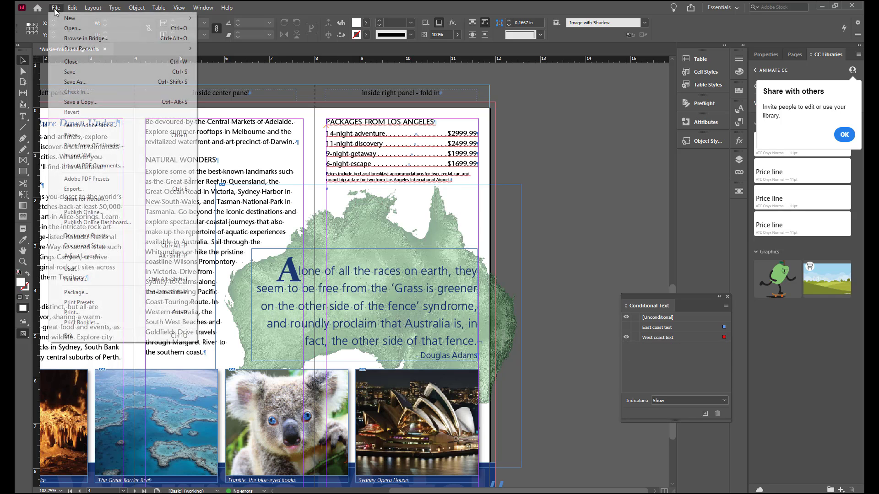
click(74, 188)
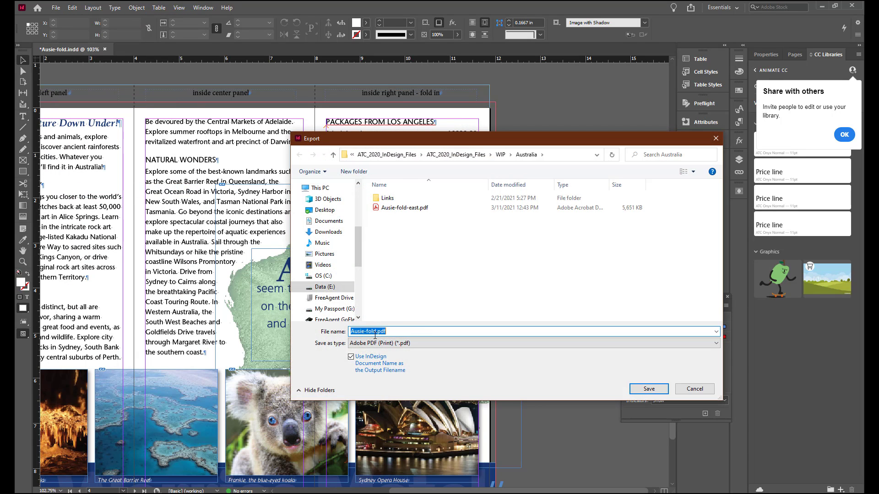
click(375, 333)
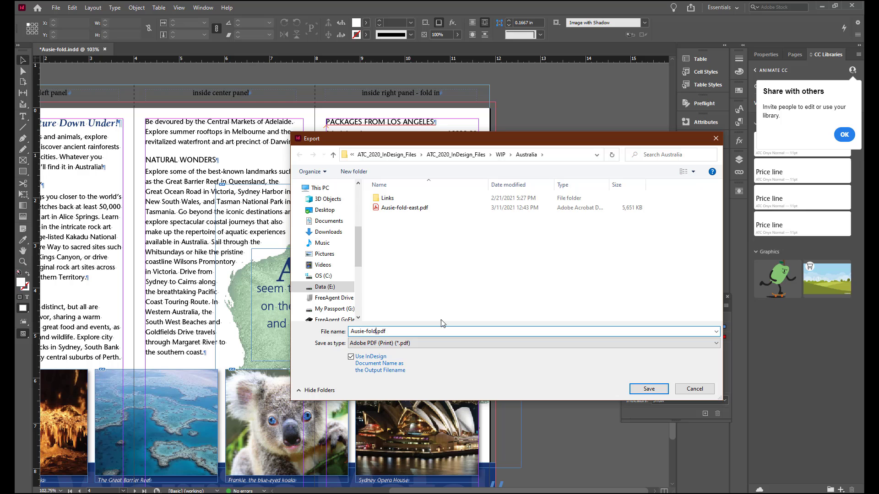
text(-west)
click(648, 389)
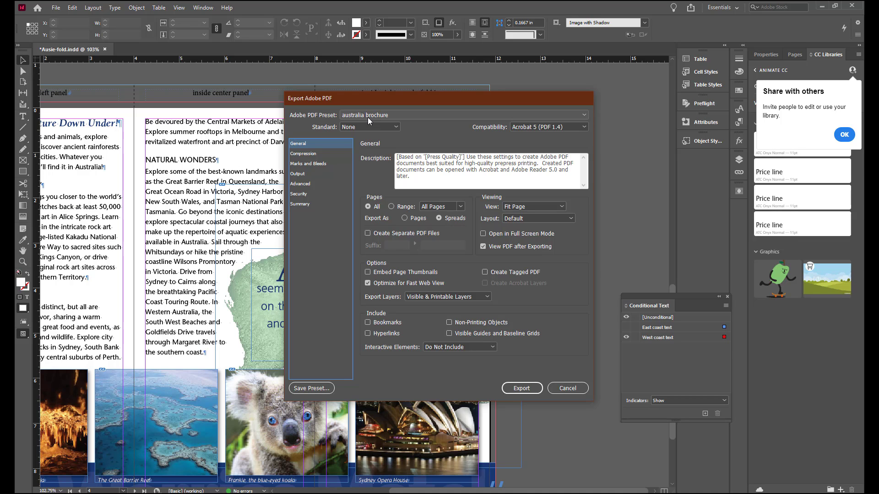
Export the west PDF and scroll to page 2 to check the Los Angeles package prices
click(515, 389)
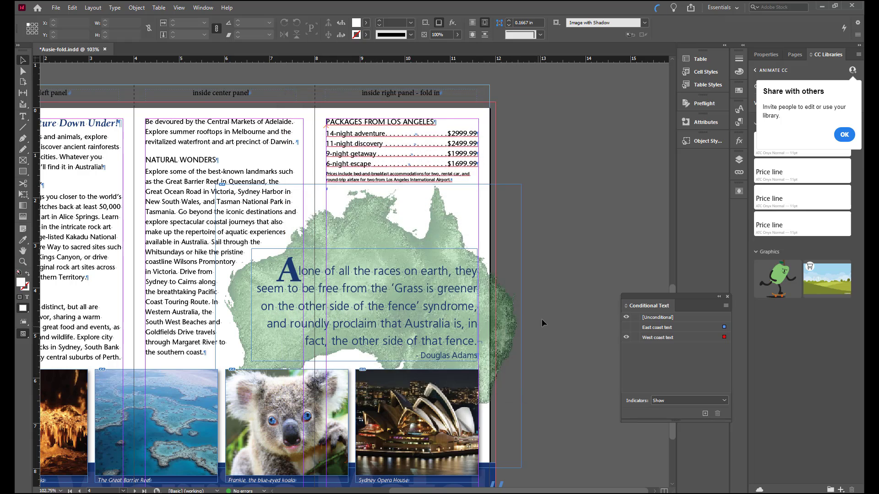
scroll(527, 225, down, 5)
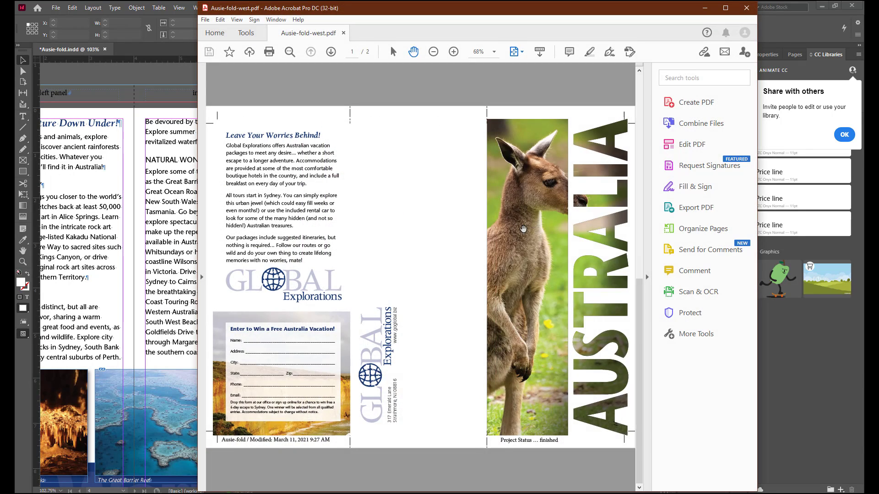